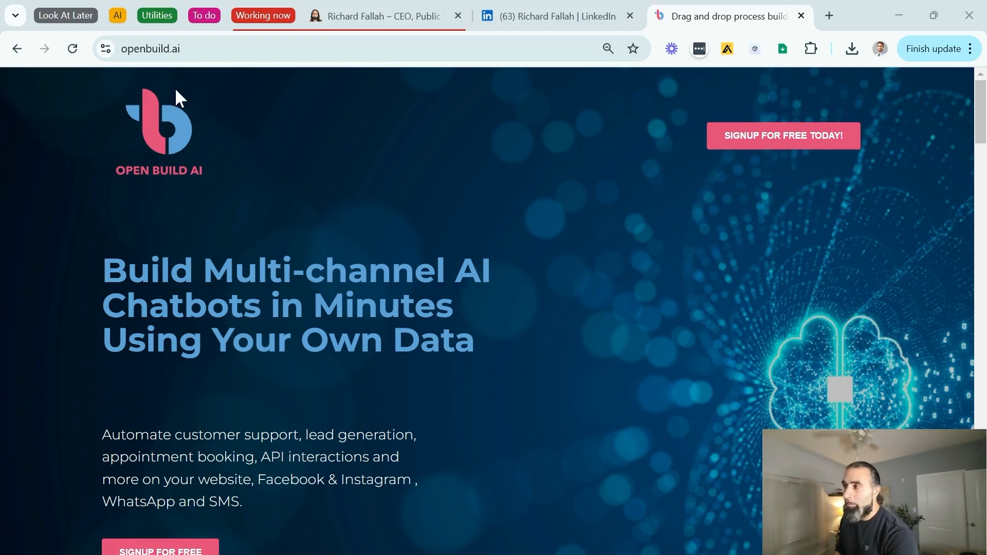
# Open the Open Build AI free signup form, look it over, then return to richardfallah.com.
pyautogui.click(767, 142)
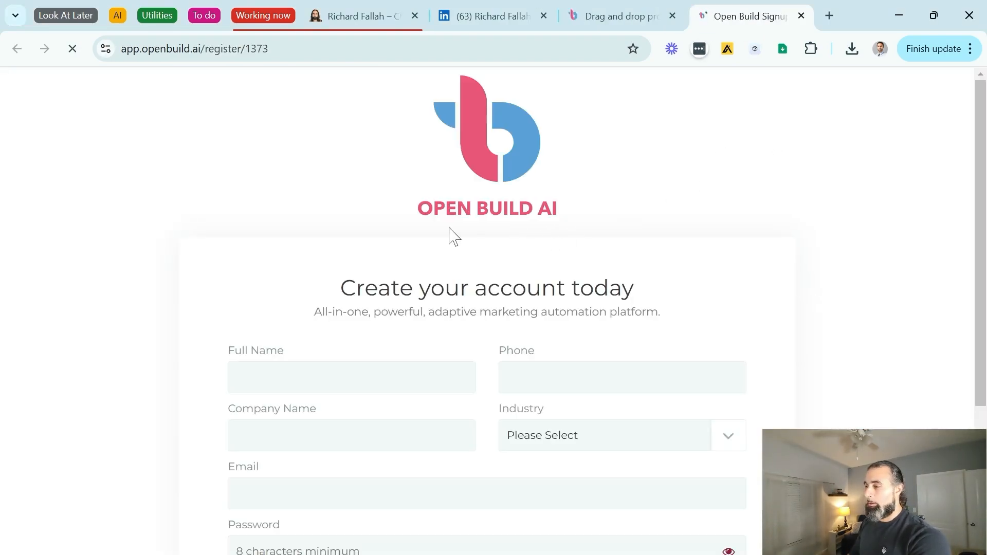
pyautogui.scroll(-4, 449, 236)
pyautogui.scroll(2, 449, 236)
pyautogui.scroll(2, 450, 236)
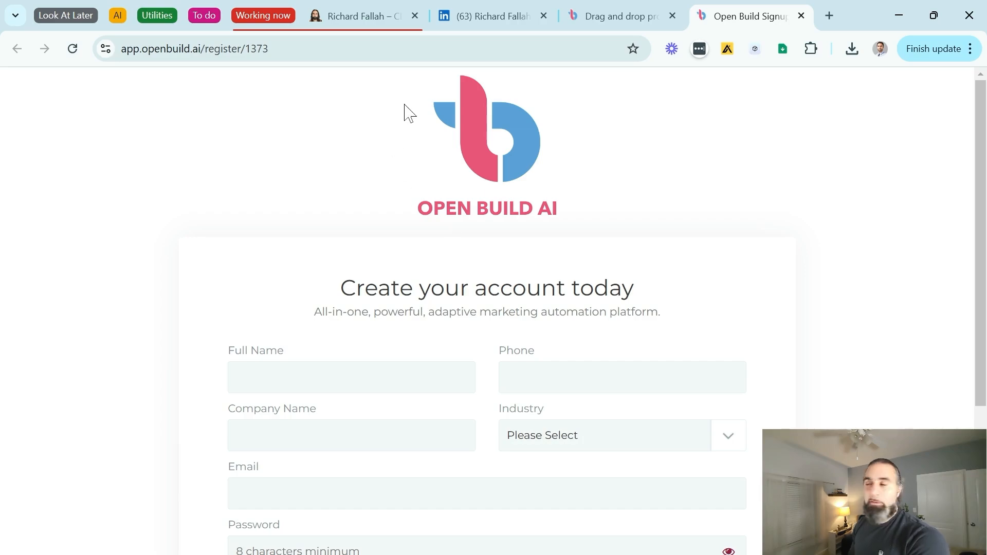
pyautogui.moveTo(369, 30)
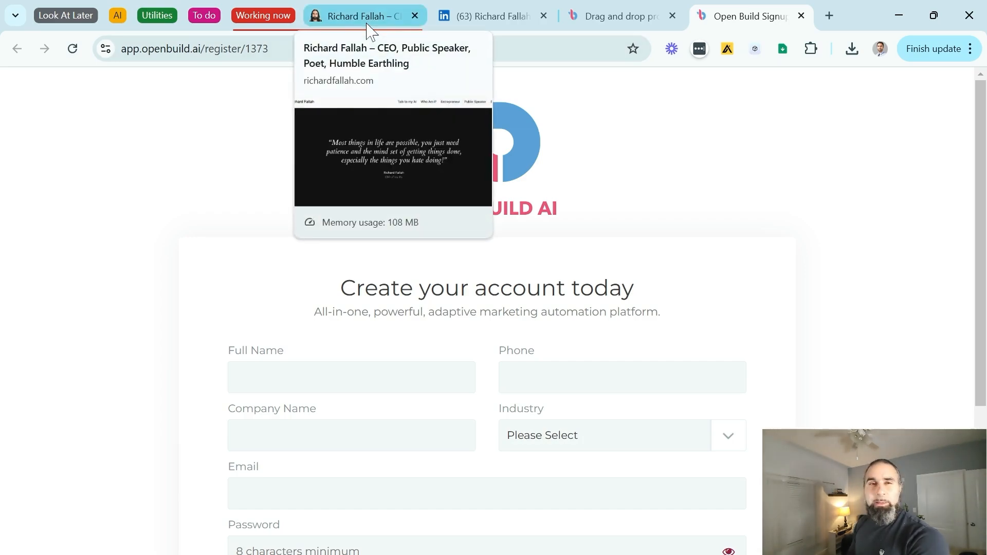
pyautogui.click(370, 31)
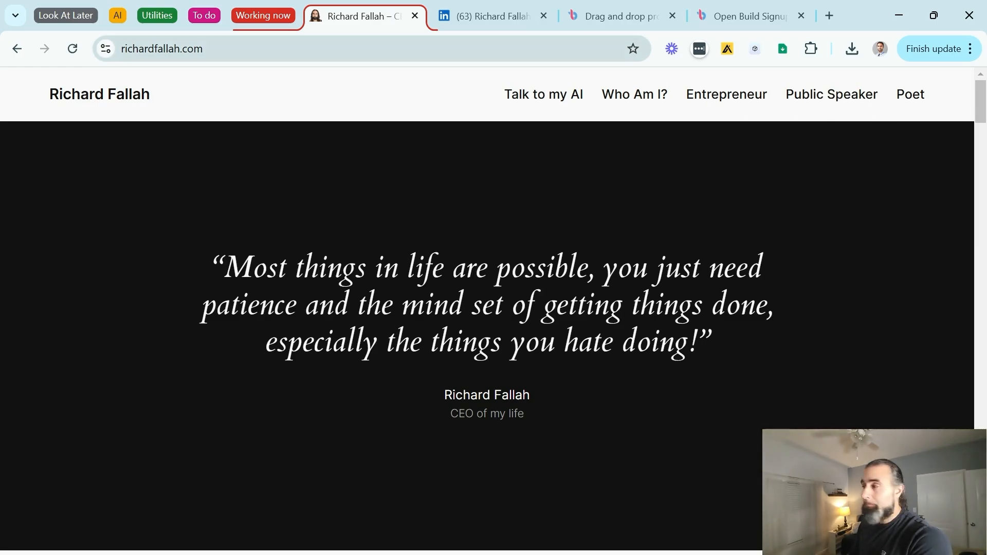
# Check the LinkedIn profile's Save to PDF option under Resources, then bring up the Word biography.
pyautogui.click(505, 21)
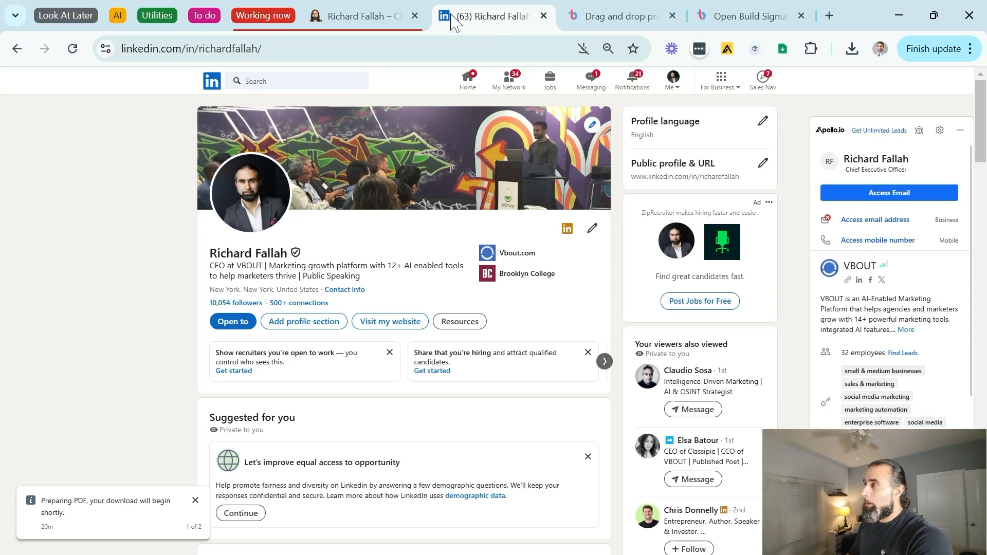
pyautogui.click(465, 323)
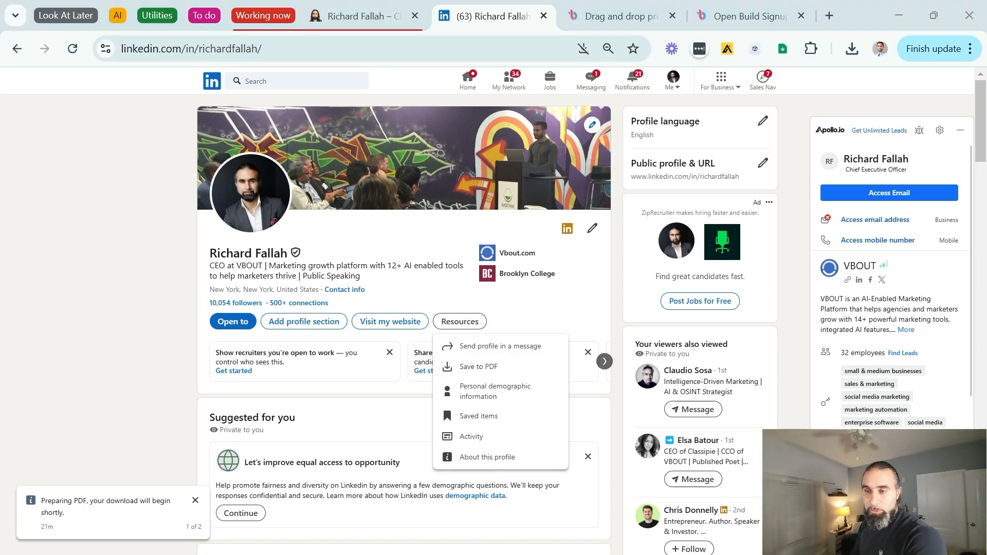
pyautogui.hotkey('alt', 'Tab')
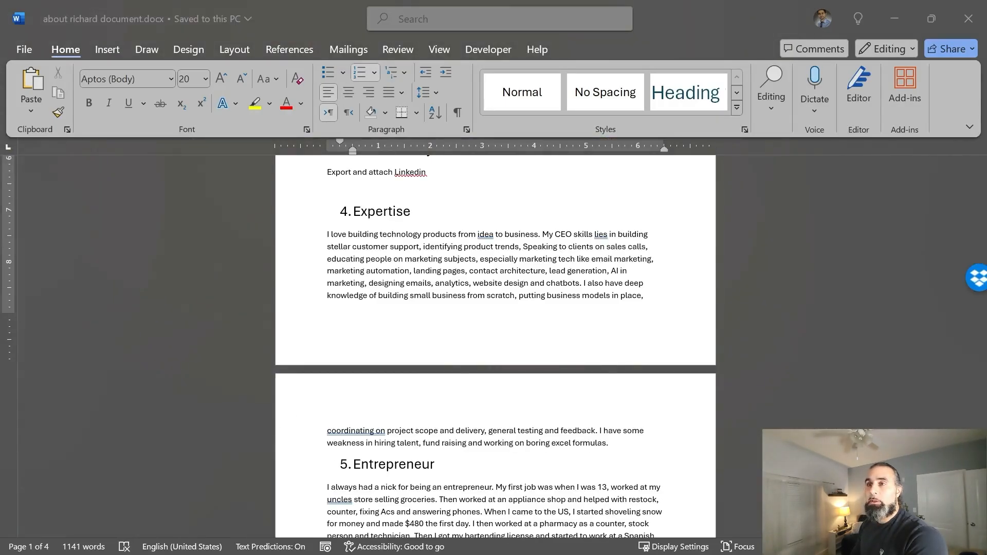
# Scroll through the Word biography, return to its top, then minimize Word to show LinkedIn.
pyautogui.scroll(8, 504, 310)
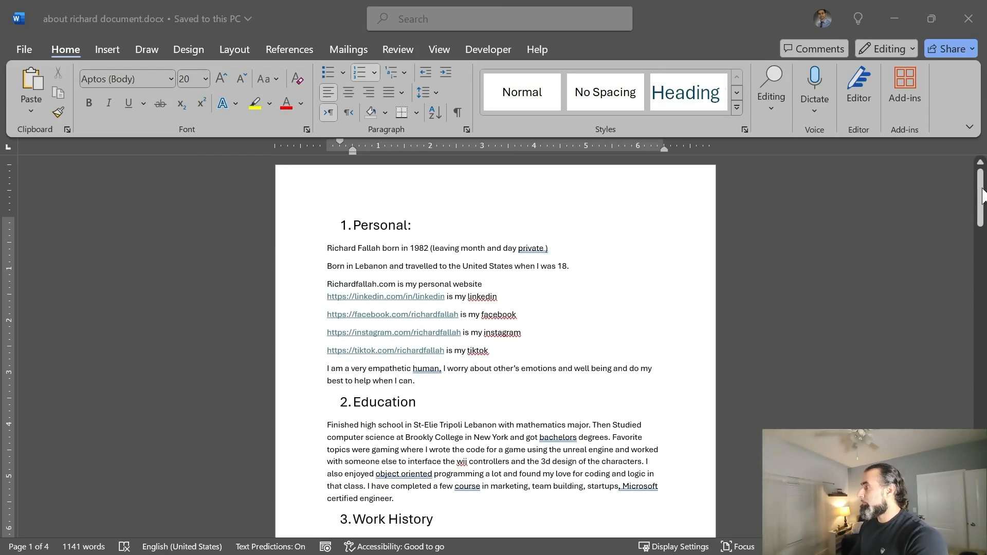
pyautogui.moveTo(982, 195); pyautogui.dragTo(984, 299)
pyautogui.hotkey('ctrl', 'Home')
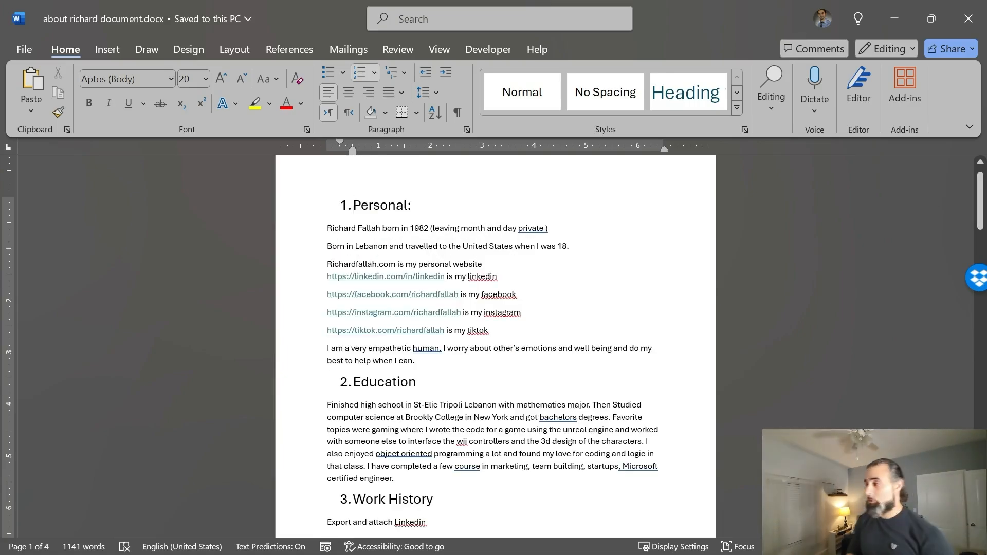
pyautogui.click(906, 14)
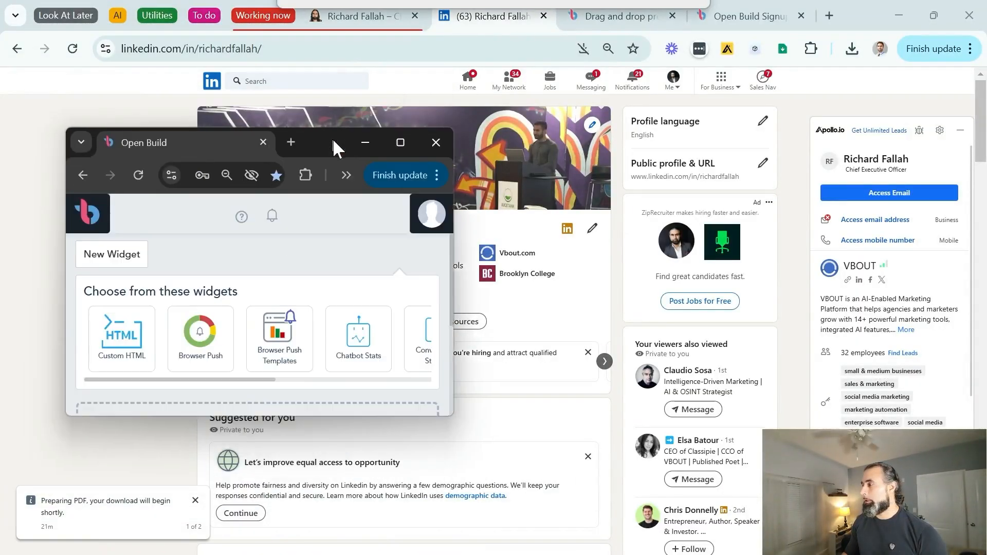
# Maximize the Open Build AI window, check the one captured contact, then go to AI Chatbot.
pyautogui.moveTo(332, 138); pyautogui.dragTo(541, 172)
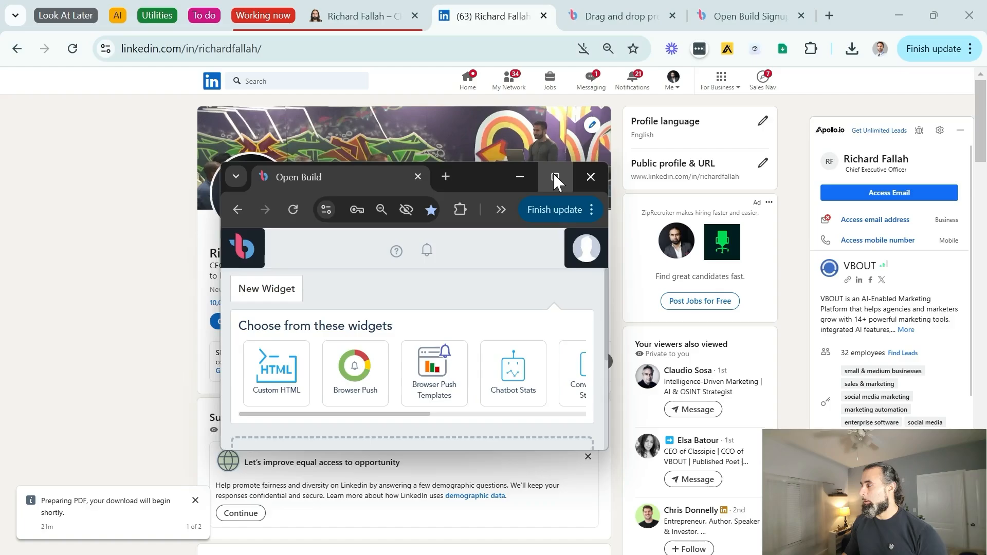
pyautogui.click(554, 177)
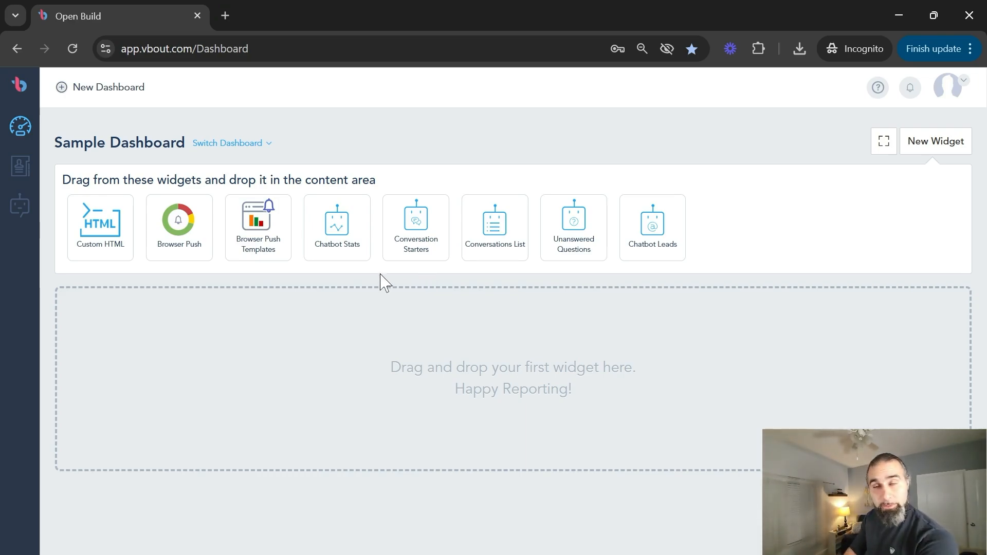
pyautogui.click(21, 174)
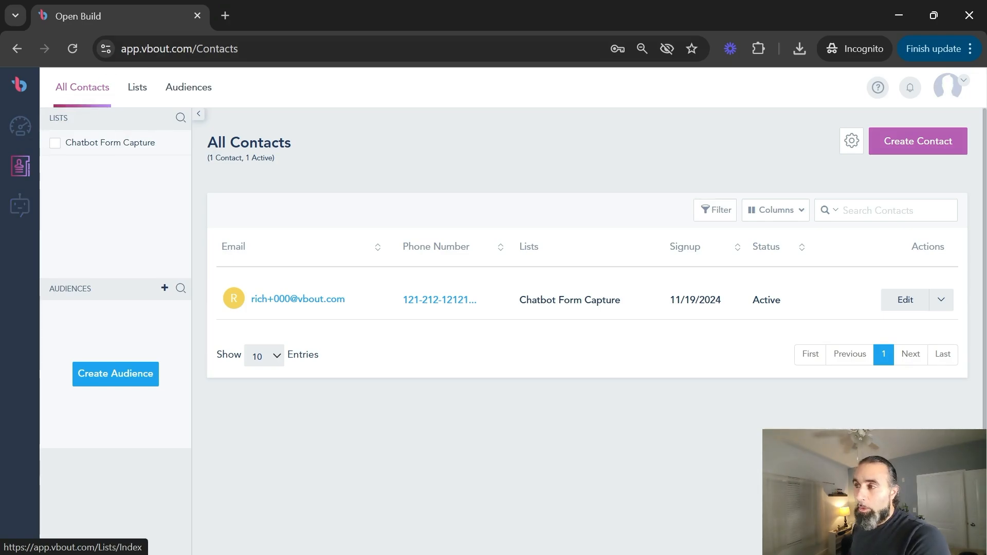
pyautogui.click(19, 208)
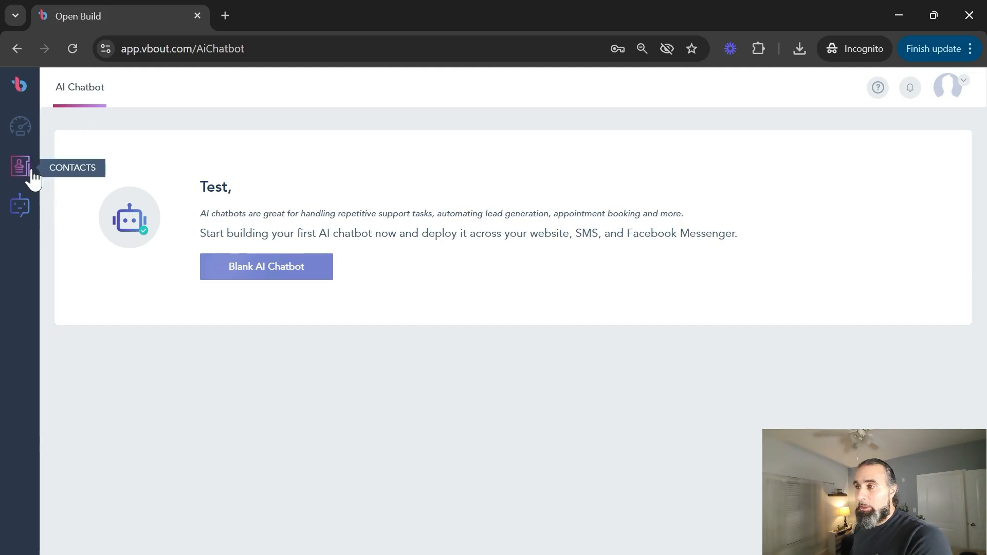
# In Settings, open Website Tracking Code and check richardfallah.com is tracked and active.
pyautogui.click(952, 101)
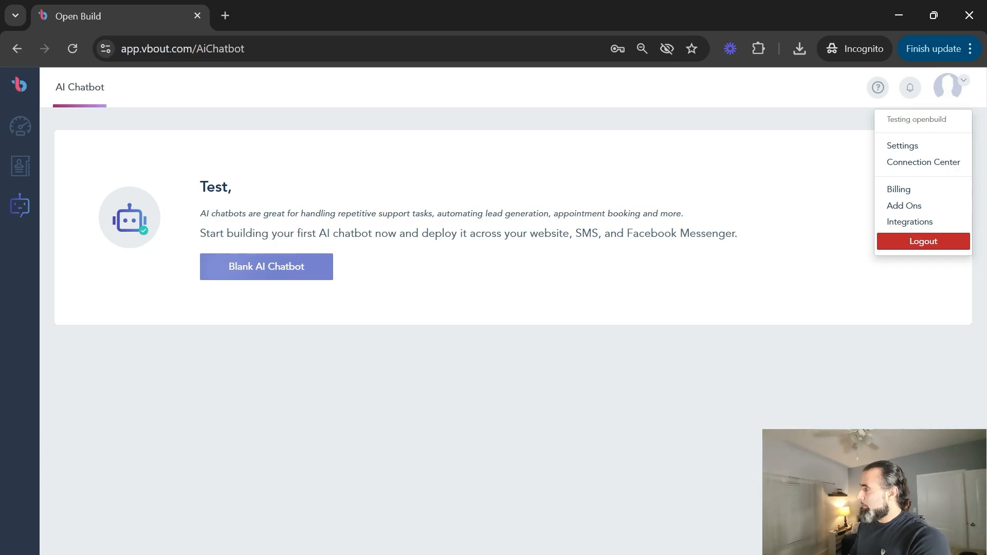
pyautogui.click(911, 149)
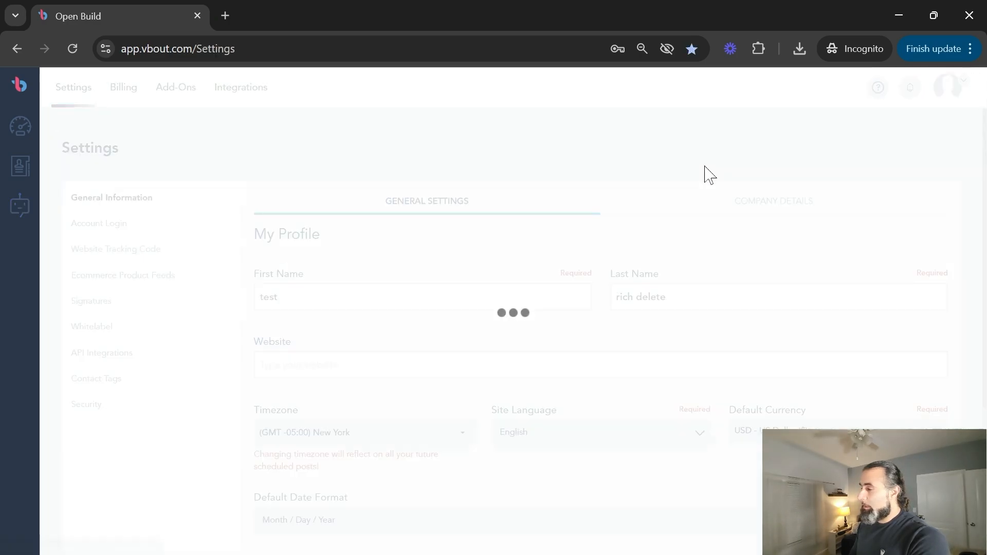
pyautogui.click(113, 254)
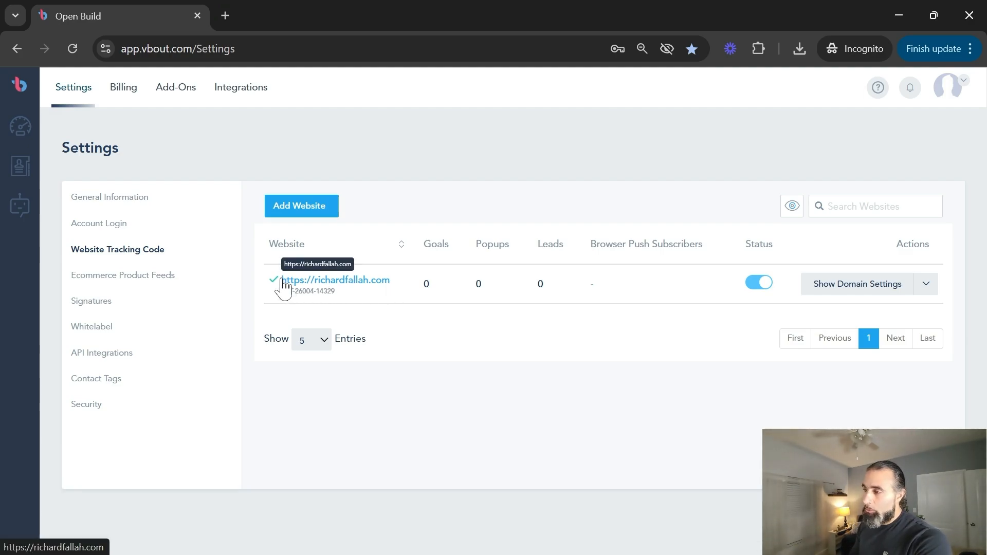
pyautogui.click(925, 285)
pyautogui.click(922, 288)
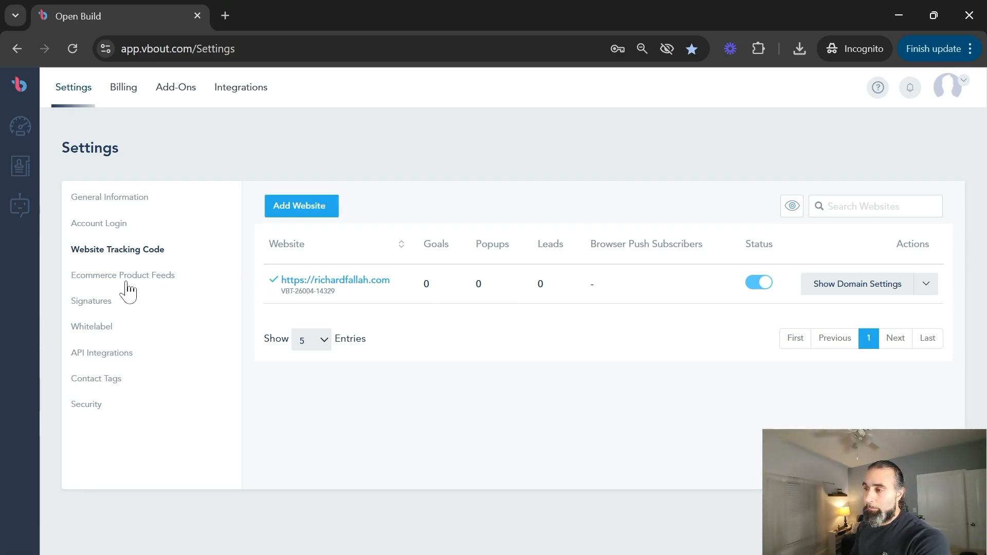
pyautogui.click(951, 95)
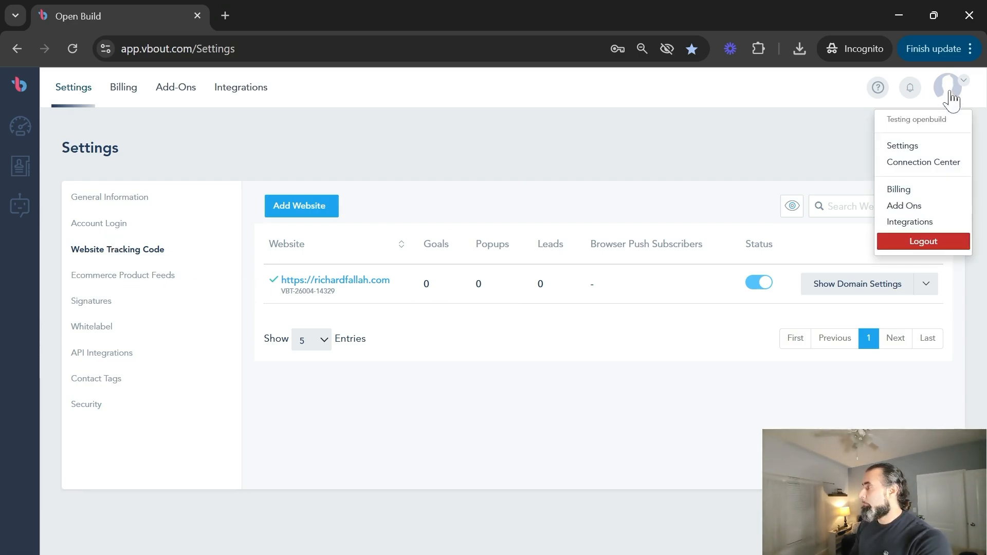
pyautogui.click(933, 165)
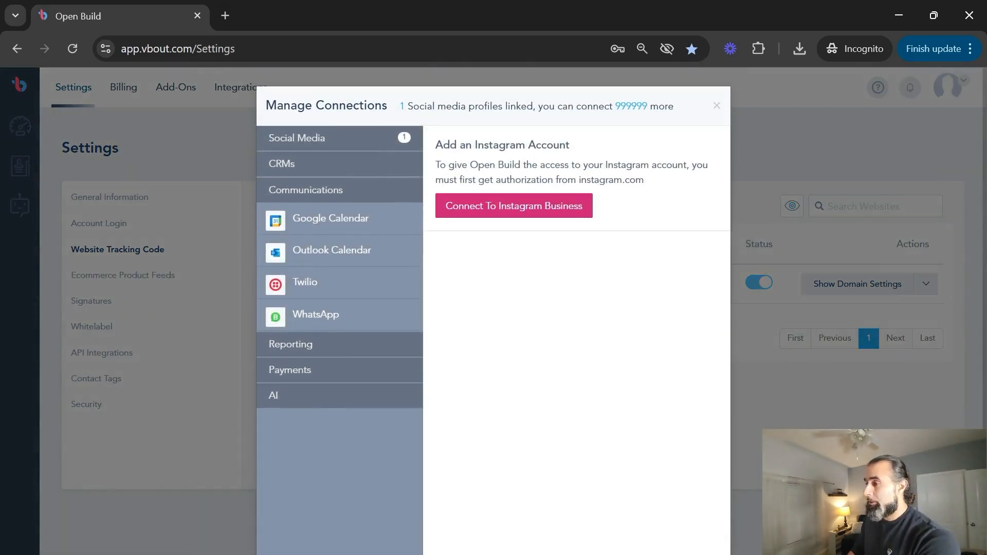
pyautogui.click(288, 146)
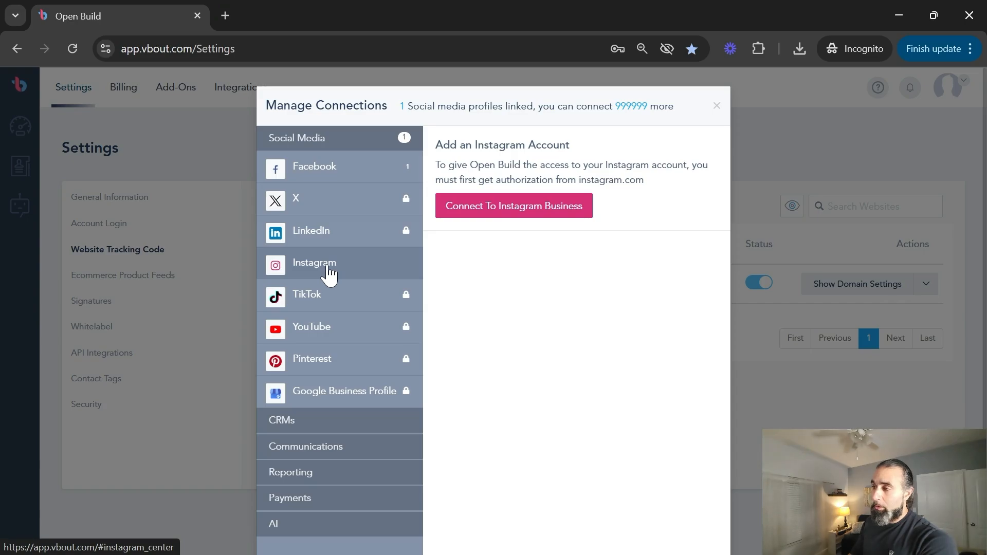
pyautogui.click(328, 172)
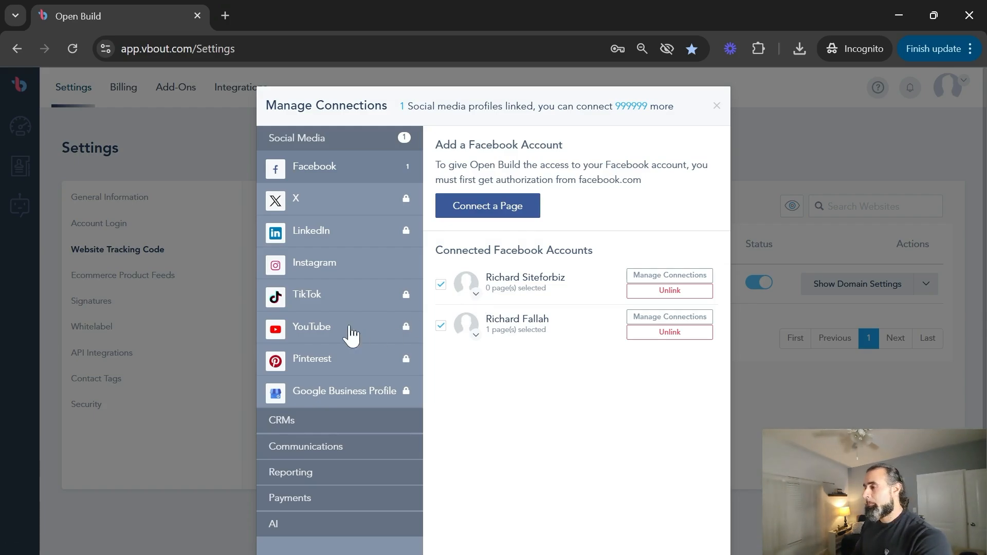
pyautogui.click(324, 450)
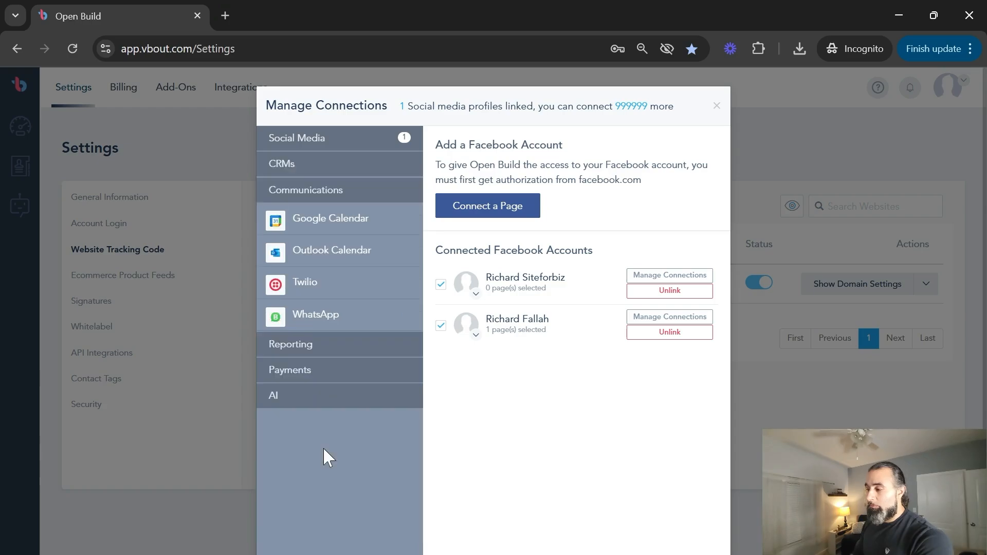
pyautogui.click(304, 318)
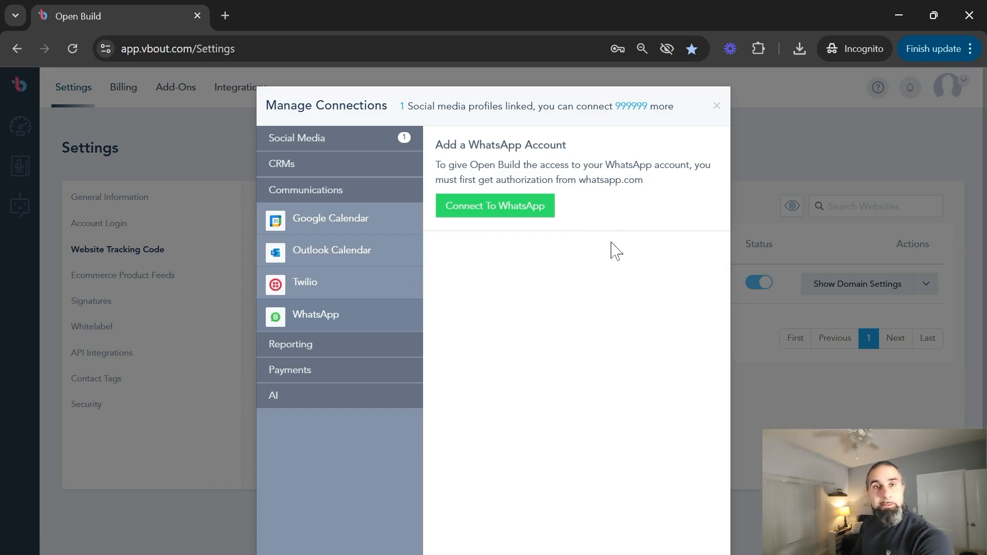
pyautogui.click(715, 106)
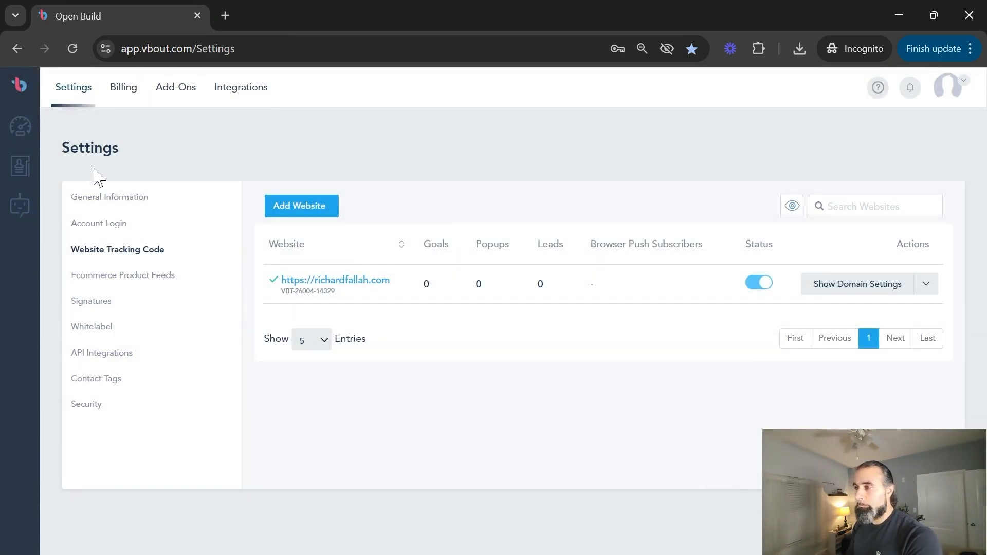
# Open the Chatbot Form Capture list's form builder and review its Name and Email fields.
pyautogui.click(23, 167)
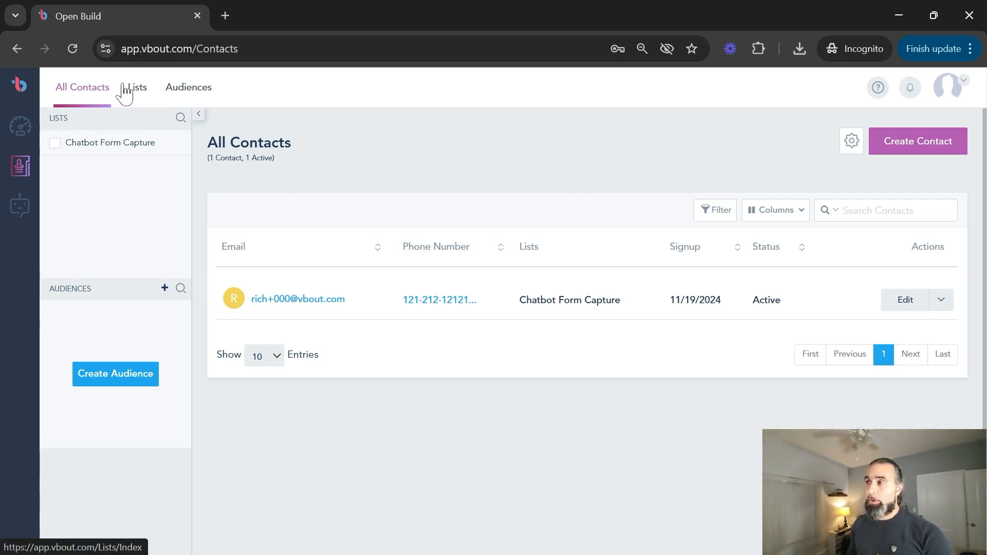
pyautogui.click(133, 92)
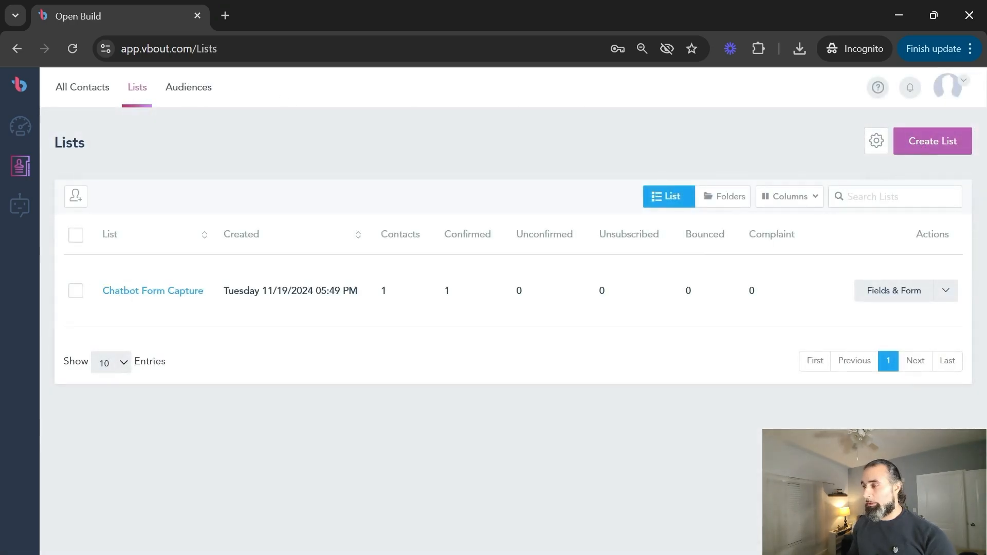
pyautogui.click(897, 291)
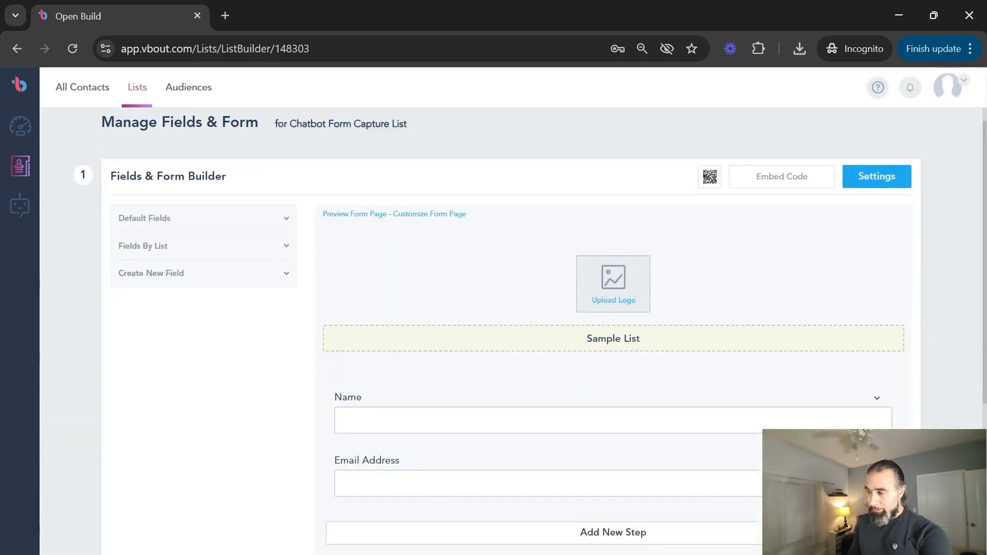
pyautogui.scroll(-2, 409, 348)
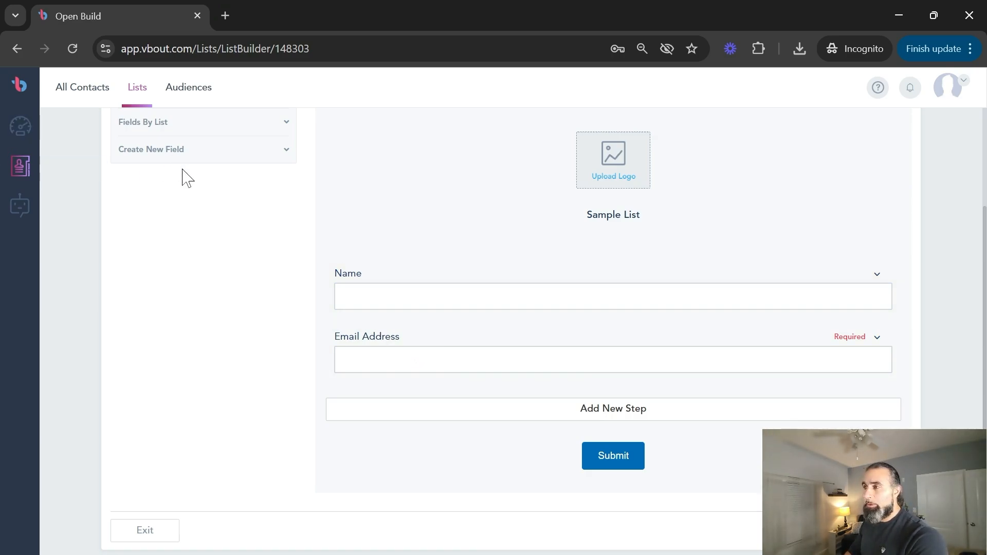
pyautogui.scroll(3, 211, 205)
# Expand and collapse Create New Field, then return to the AI Chatbot section.
pyautogui.click(205, 310)
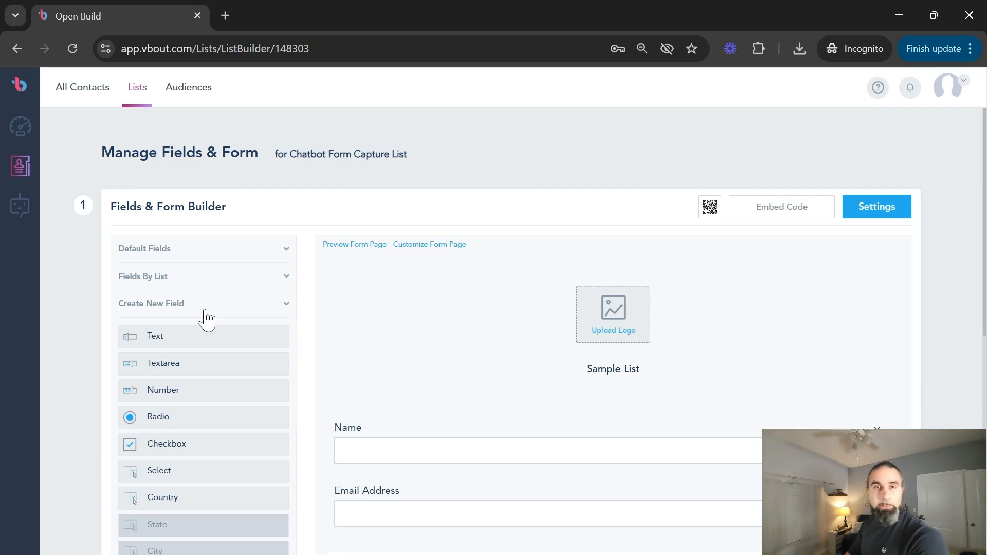
pyautogui.click(205, 311)
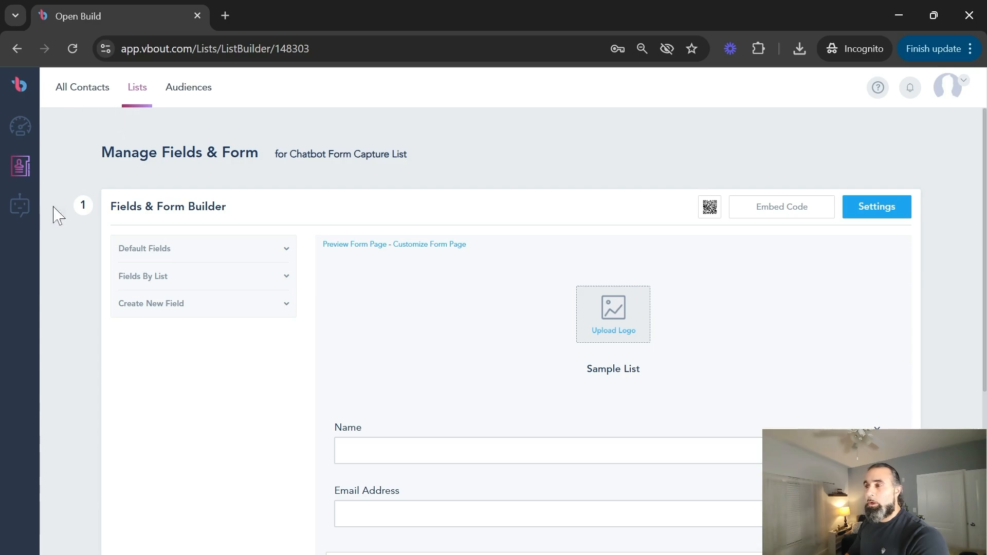
pyautogui.click(21, 207)
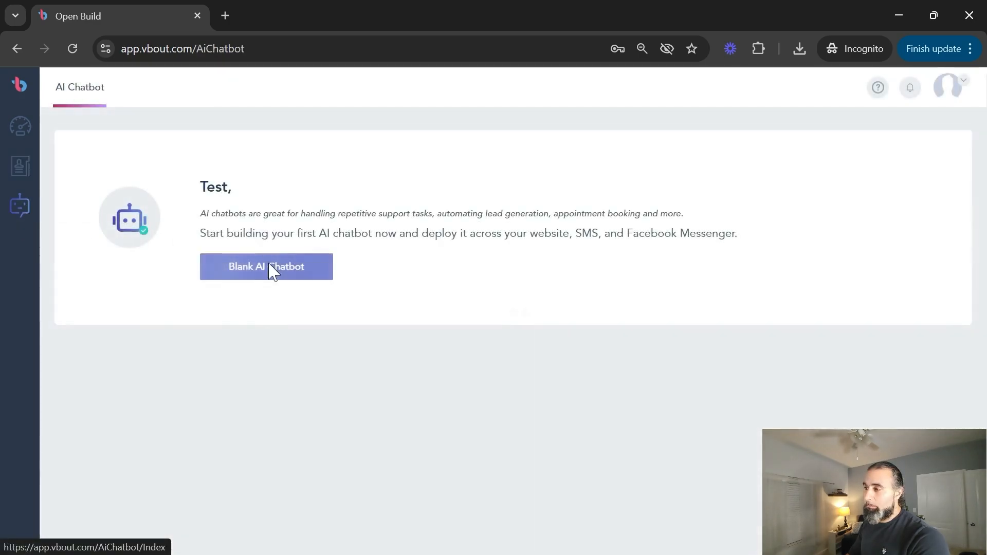
# Start a Blank AI Chatbot and rename it 'Richard Bot'.
pyautogui.click(269, 266)
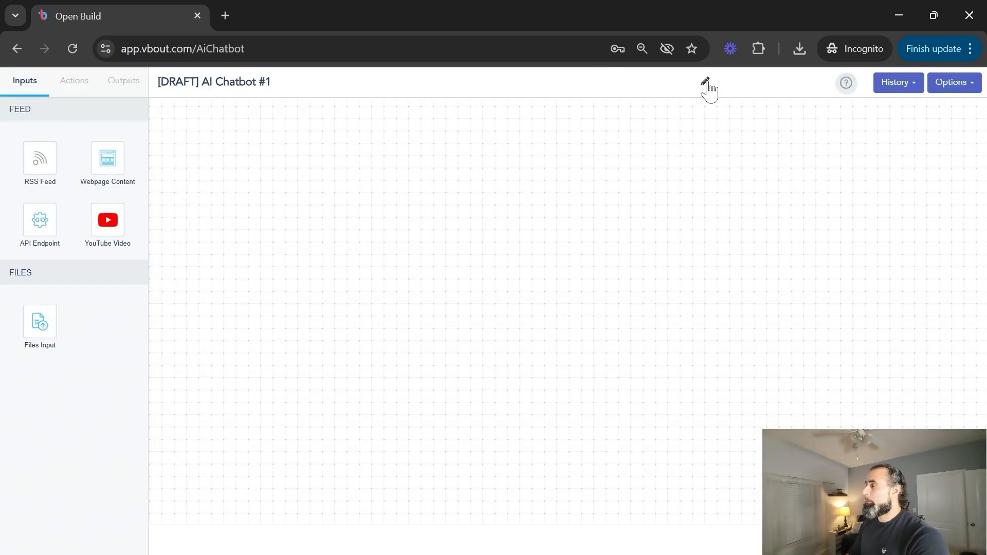
pyautogui.click(706, 83)
pyautogui.hotkey('ctrl', 'a')
pyautogui.write('Richard Bot')
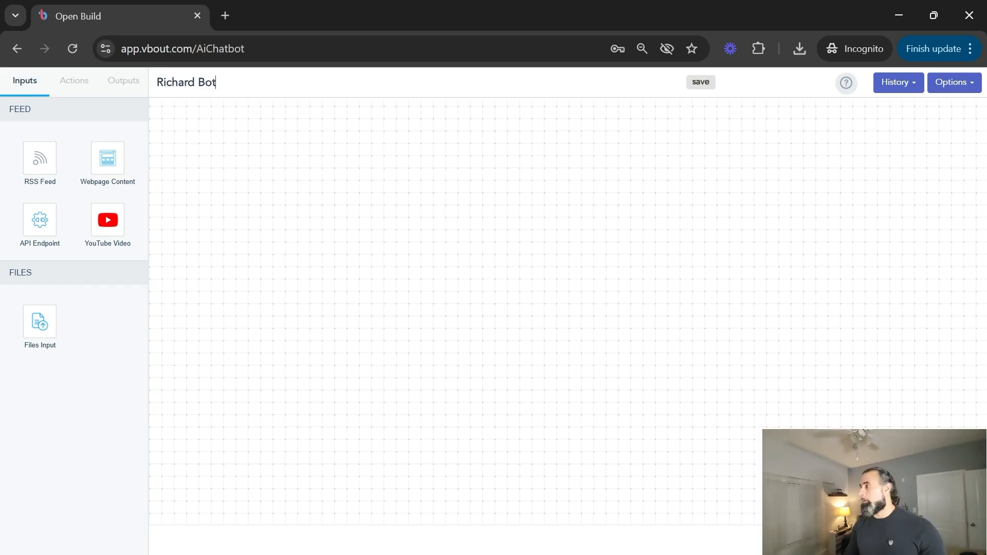
pyautogui.click(702, 84)
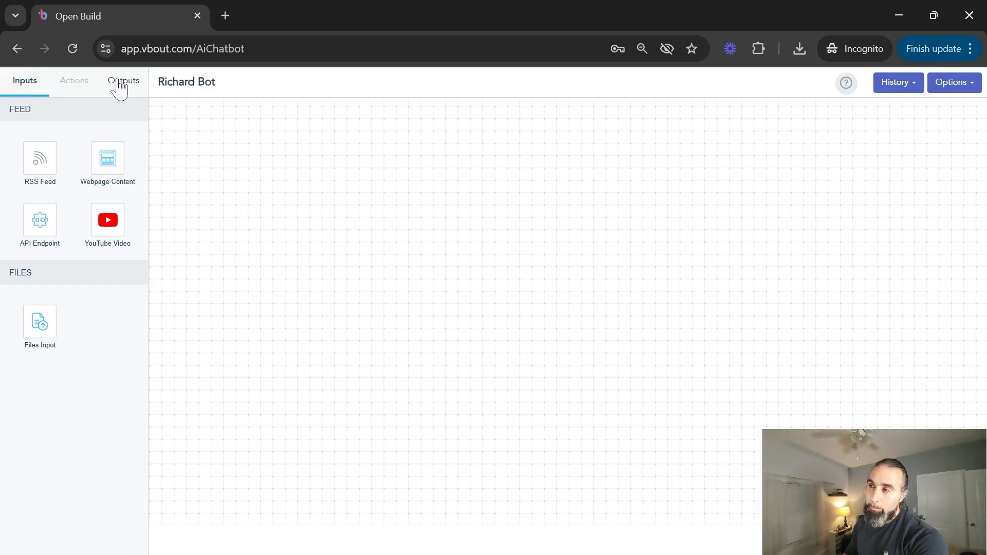
# Browse the Actions and Outputs tabs, then place a Files Input block on the canvas.
pyautogui.click(76, 85)
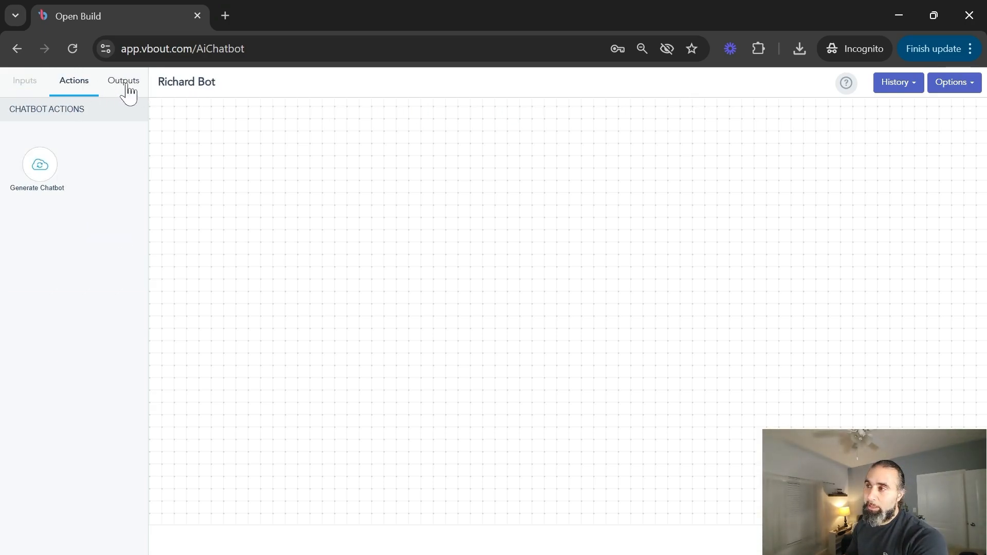
pyautogui.click(126, 86)
pyautogui.click(21, 82)
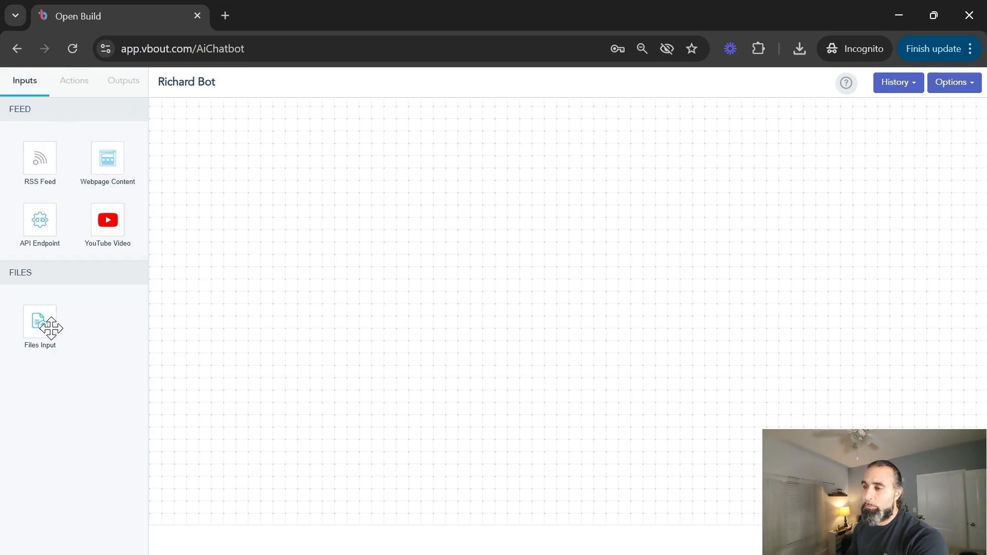
pyautogui.moveTo(44, 326); pyautogui.dragTo(240, 222)
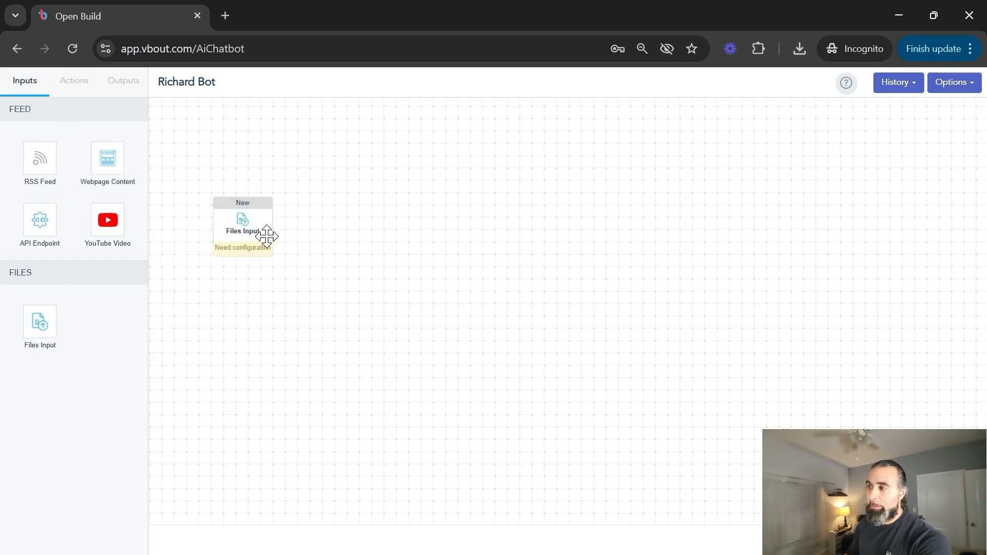
# Drag a Webpage Content block onto the canvas below the Files Input block.
pyautogui.moveTo(108, 168); pyautogui.dragTo(243, 330)
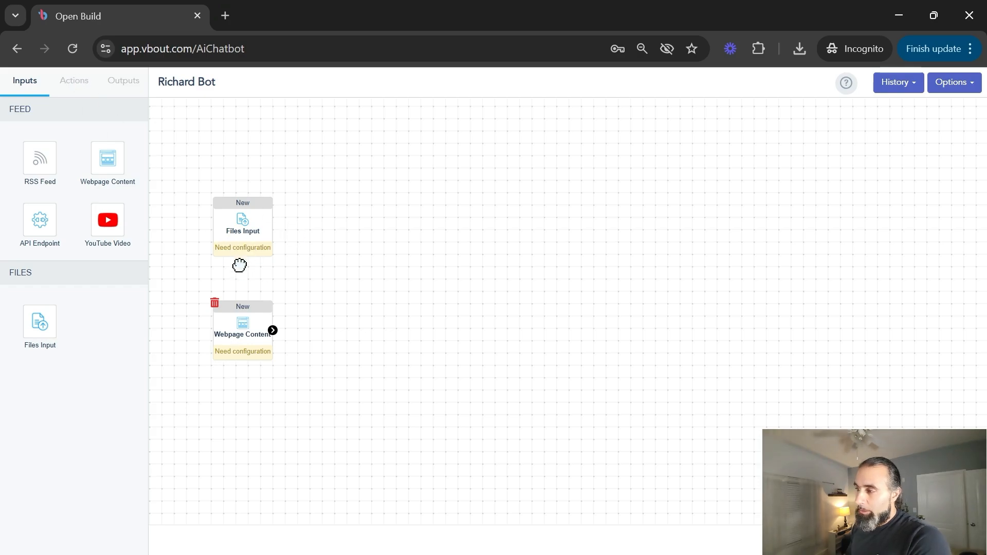
# Configure Files Input with about_richard_document.docx and Richard-Linkedin.pdf, learning from 11/19/2024, and save.
pyautogui.click(242, 232)
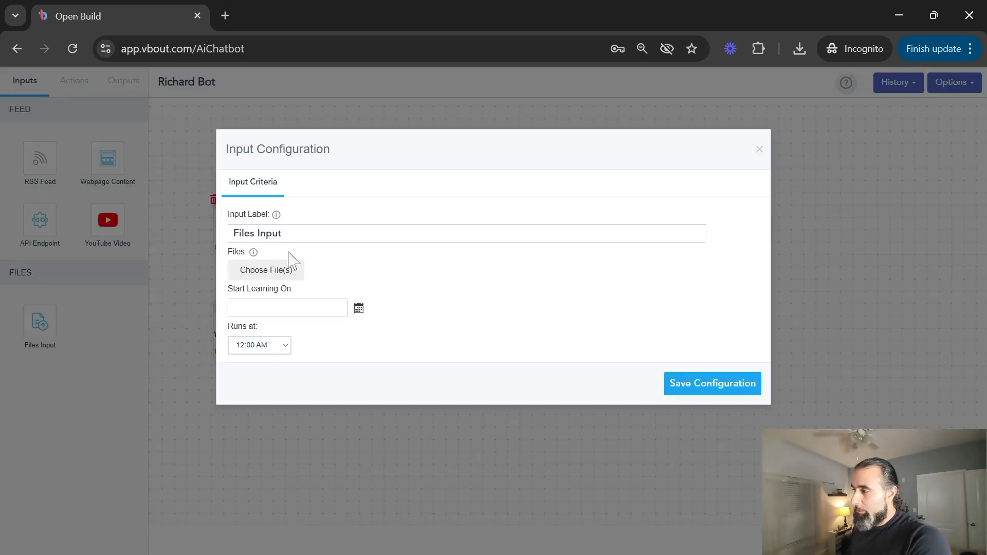
pyautogui.click(278, 272)
pyautogui.moveTo(141, 247)
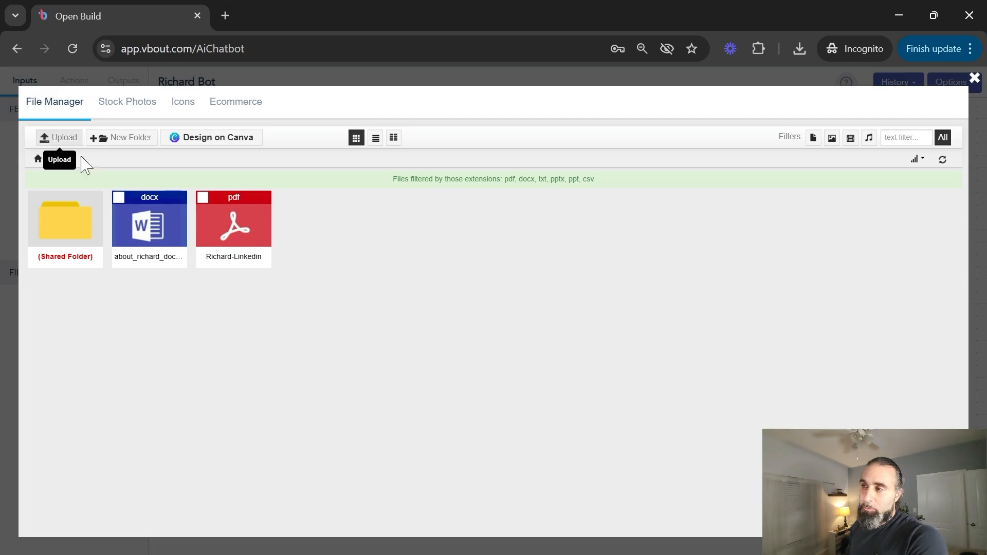
pyautogui.click(118, 197)
pyautogui.click(202, 218)
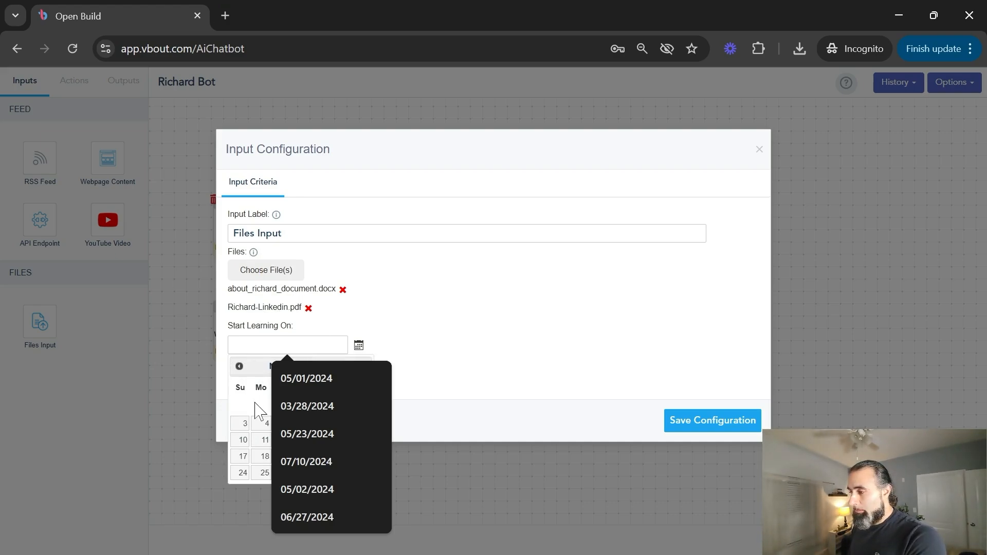
pyautogui.click(285, 456)
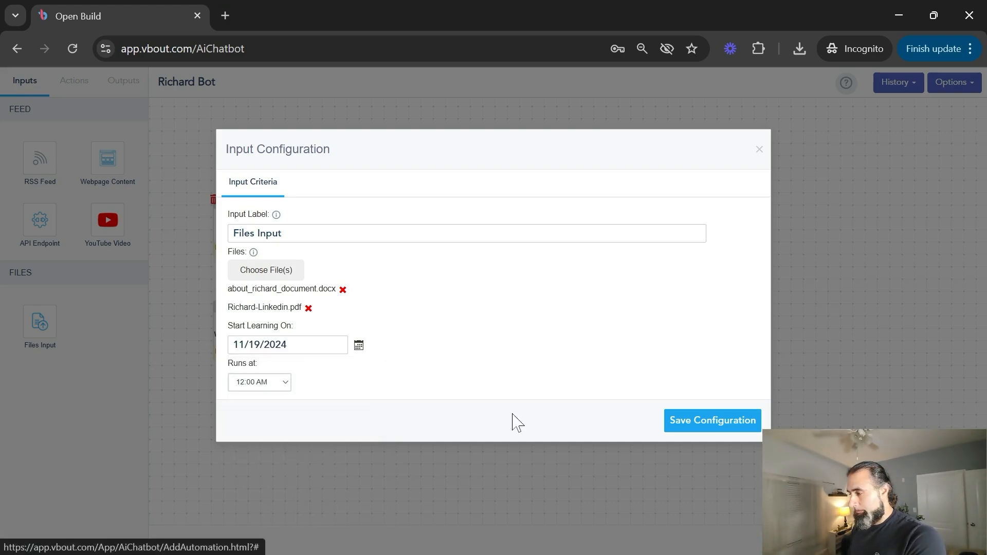
pyautogui.click(709, 419)
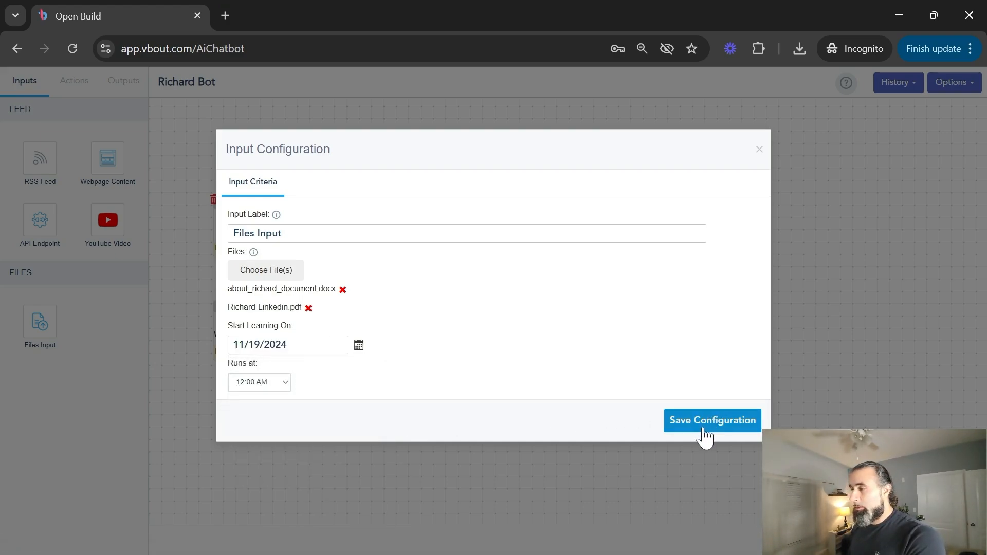
pyautogui.click(703, 428)
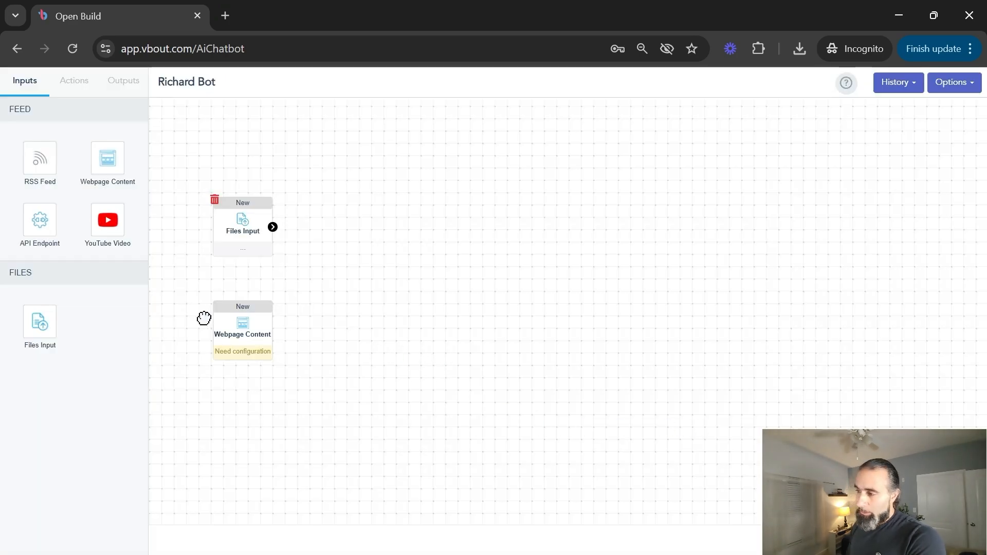
# Give Webpage Content five richardfallah.com URLs, Monthly refresh from 11/19/2024, and save the configuration.
pyautogui.click(234, 341)
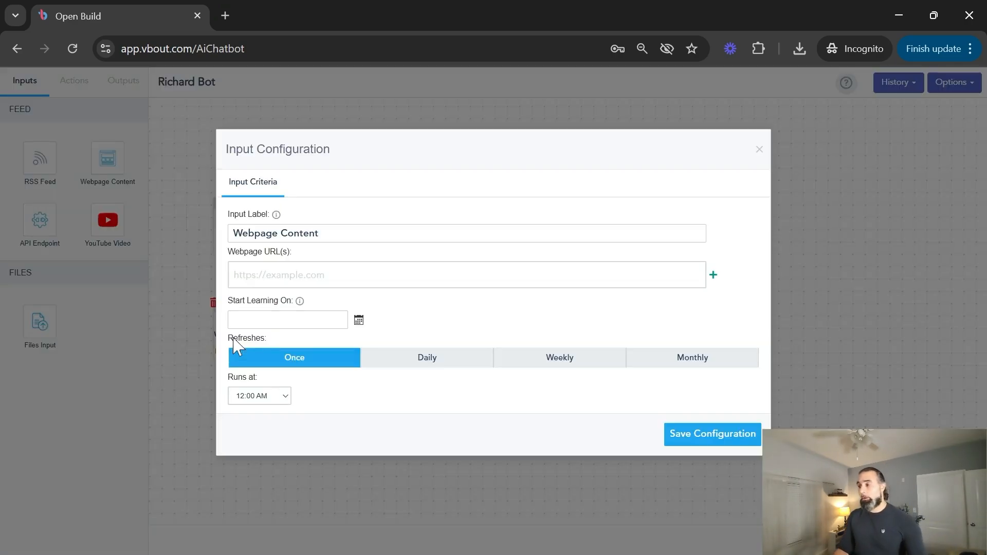
pyautogui.click(713, 275)
pyautogui.click(724, 306)
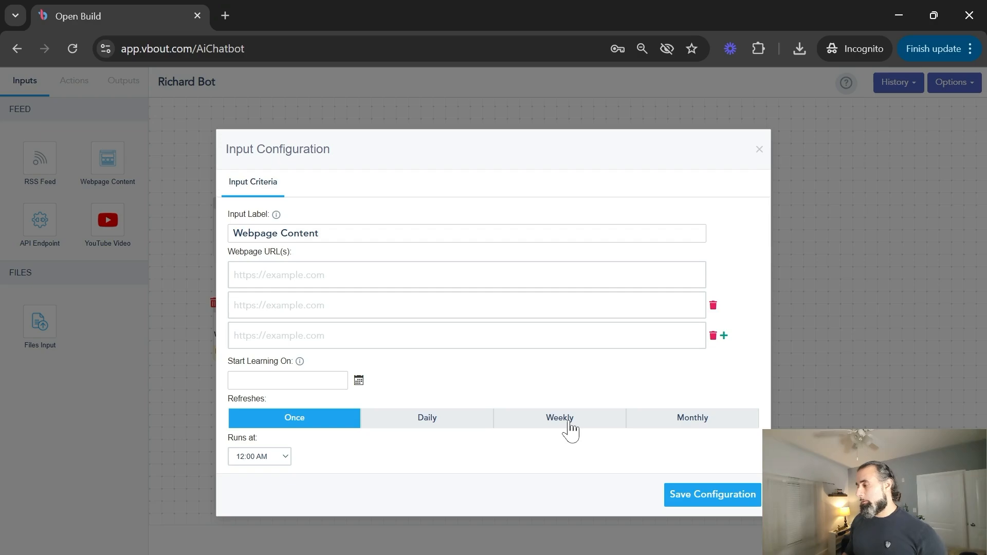
pyautogui.click(668, 421)
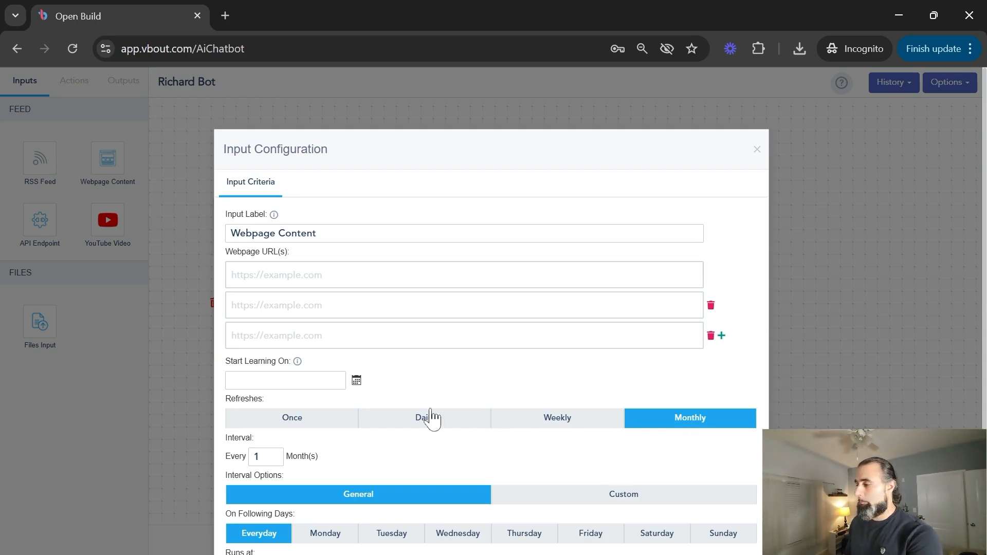
pyautogui.scroll(-2, 378, 405)
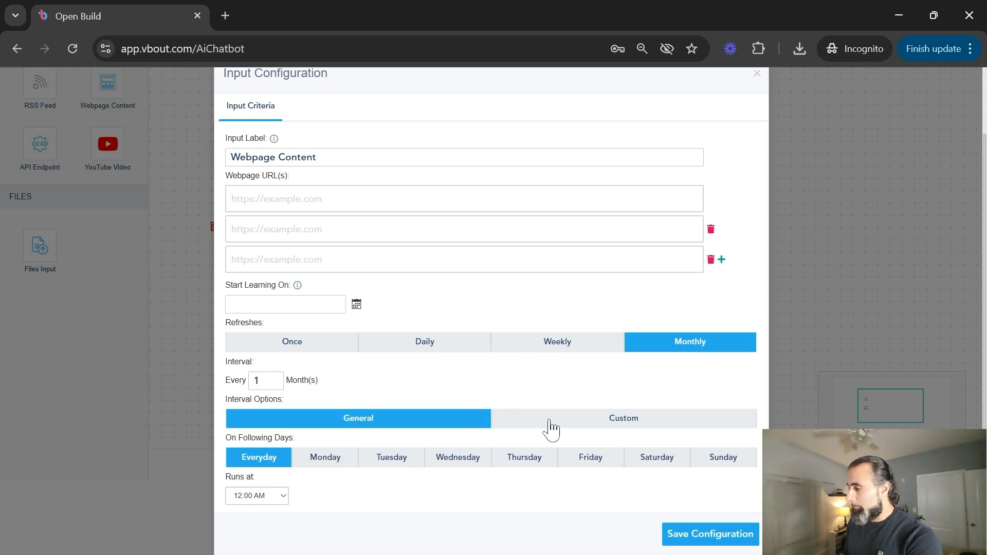
pyautogui.scroll(2, 336, 327)
pyautogui.click(329, 274)
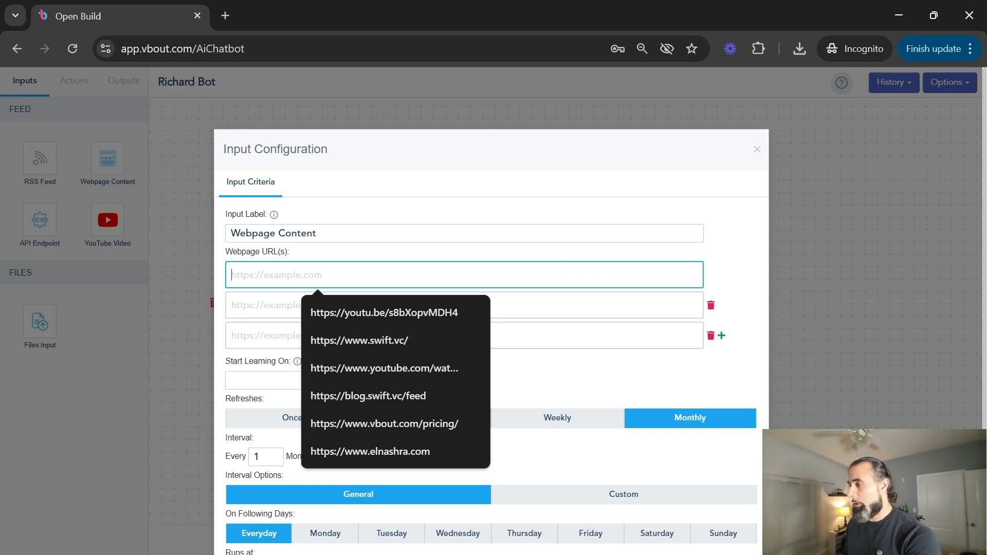
pyautogui.click(485, 154)
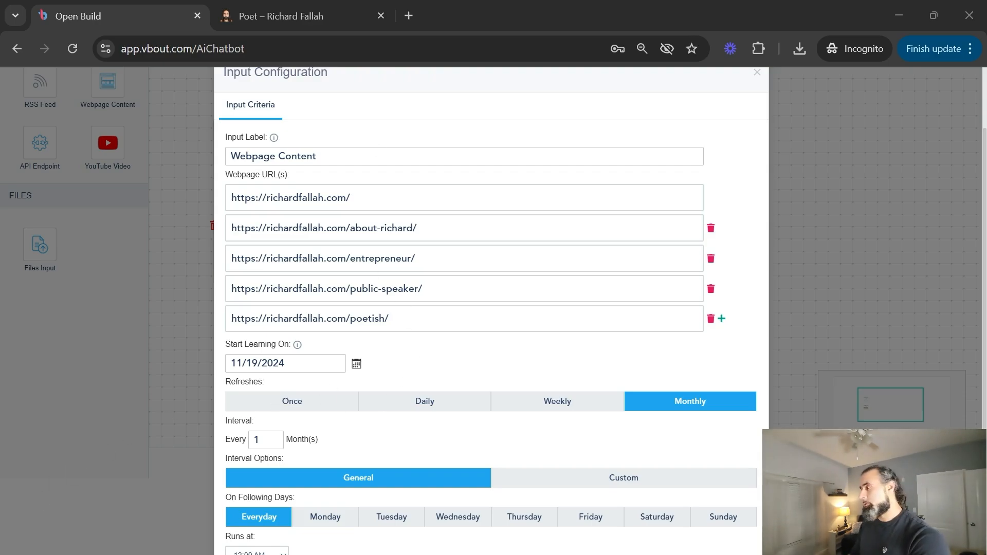
pyautogui.scroll(-2, 591, 426)
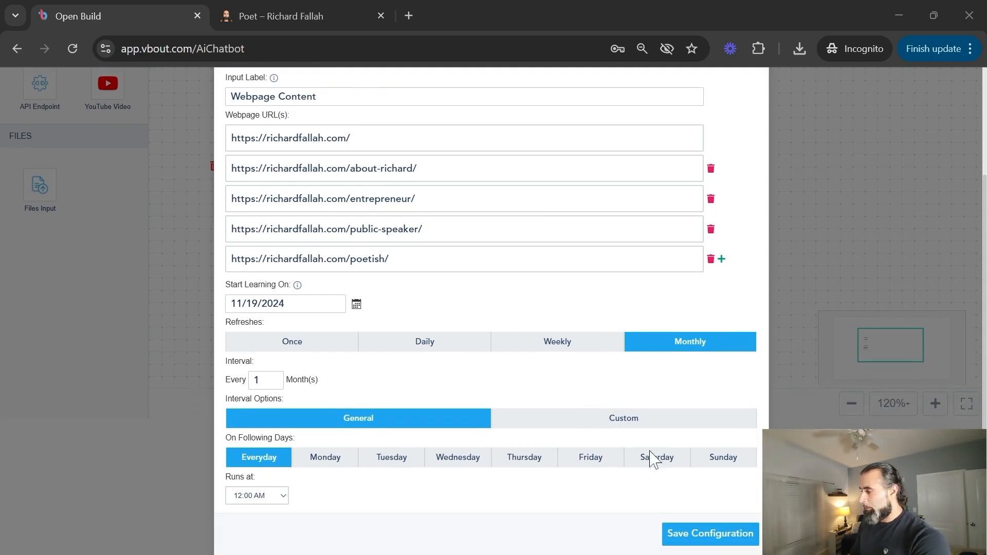
pyautogui.click(691, 536)
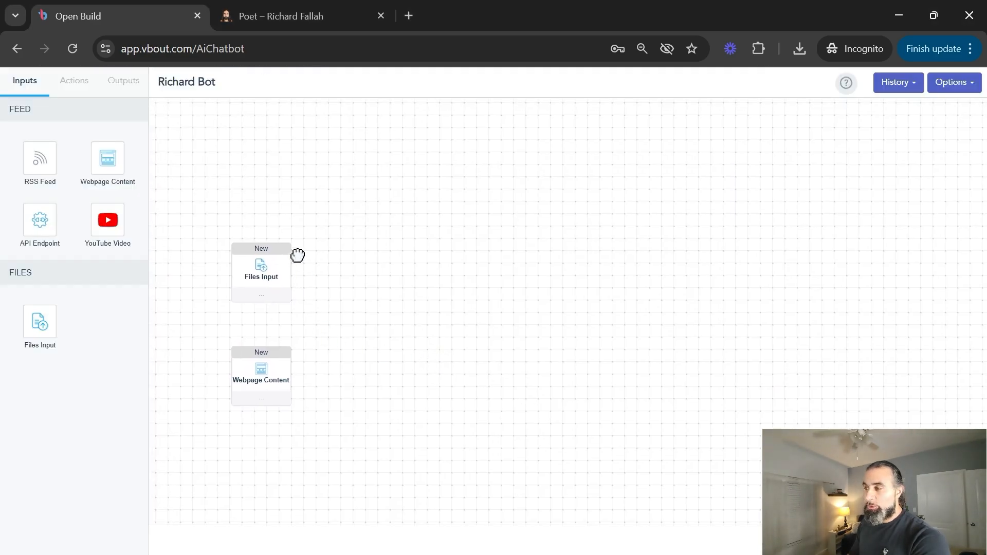
# Add a Generate Chatbot action fed by Files Input and Webpage Content, and open its settings.
pyautogui.click(67, 87)
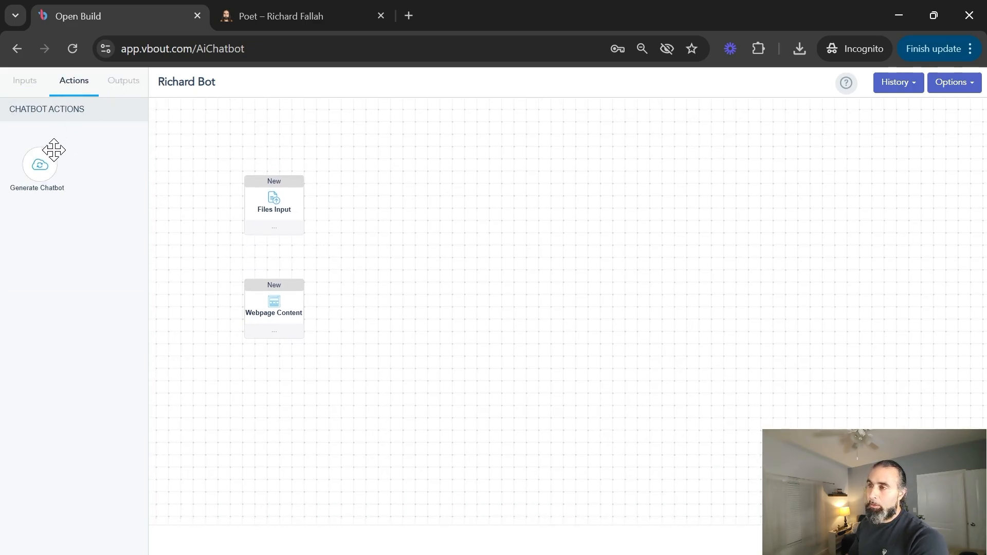
pyautogui.moveTo(54, 150); pyautogui.dragTo(454, 257)
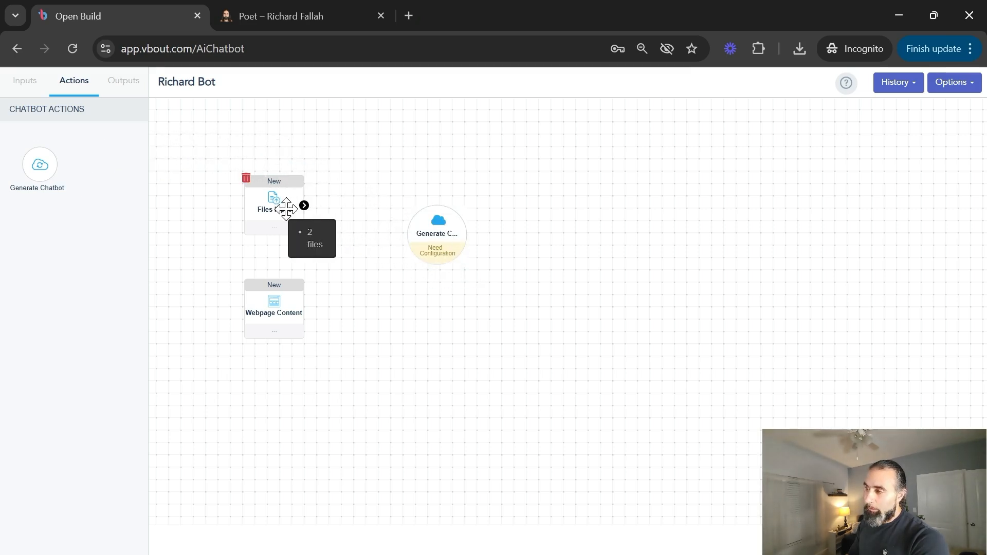
pyautogui.moveTo(306, 206); pyautogui.dragTo(435, 238)
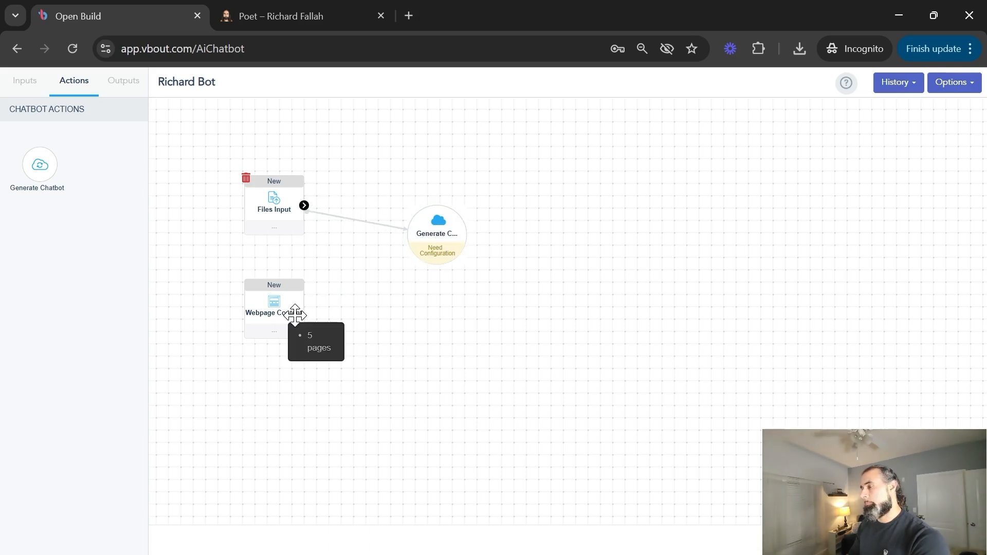
pyautogui.moveTo(293, 314)
pyautogui.moveTo(306, 308); pyautogui.dragTo(456, 239)
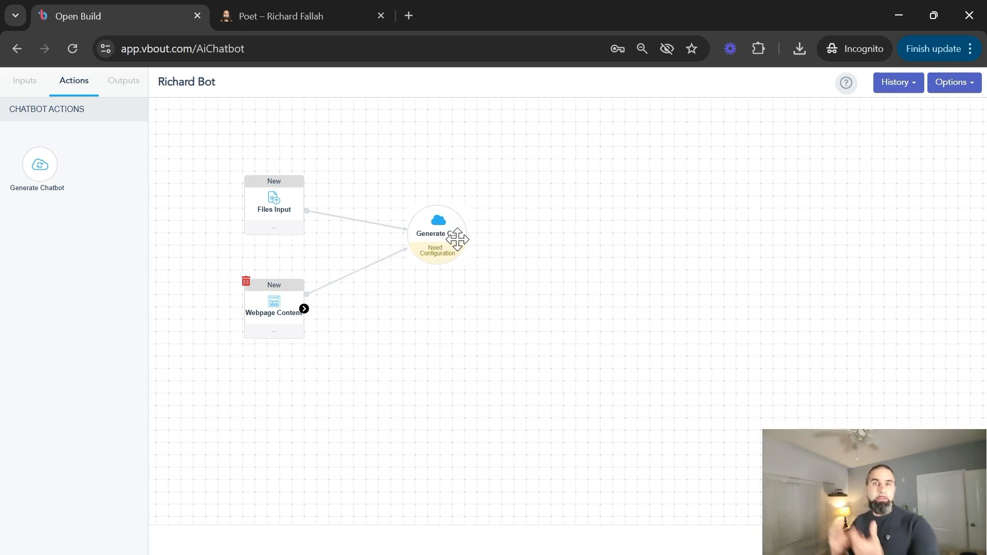
pyautogui.doubleClick(436, 253)
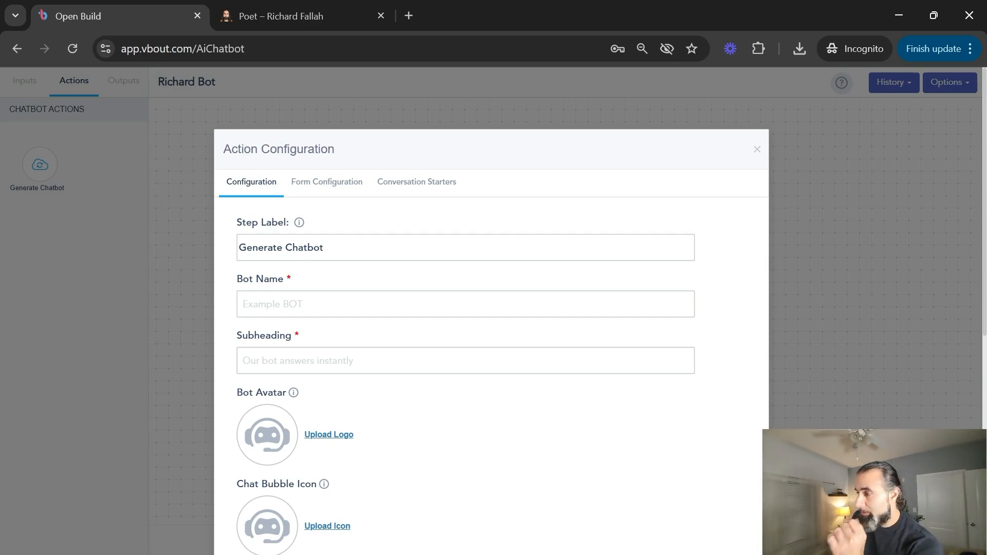
# Enter the owner's bot name and the subheading 'Ask me anything about me'.
pyautogui.click(329, 304)
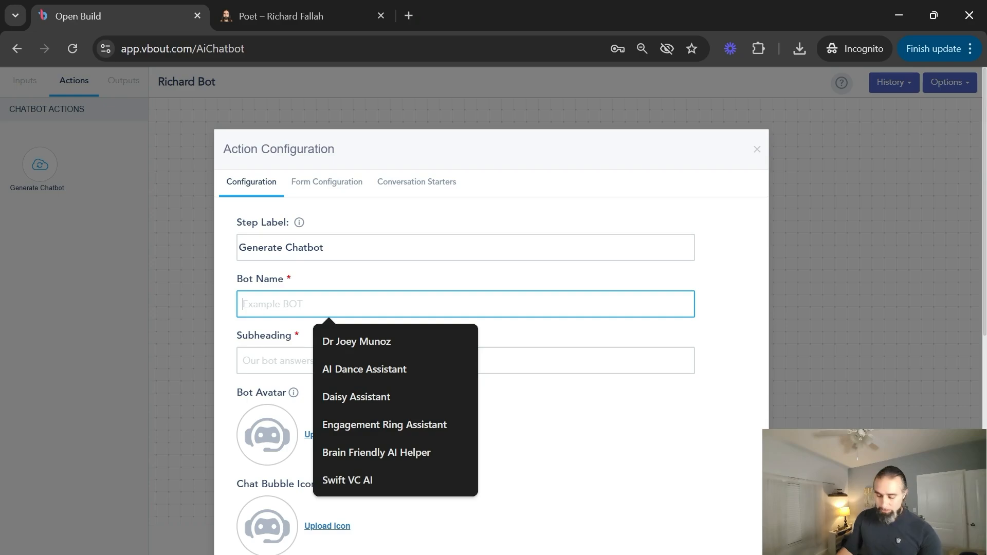
pyautogui.write('Richard')
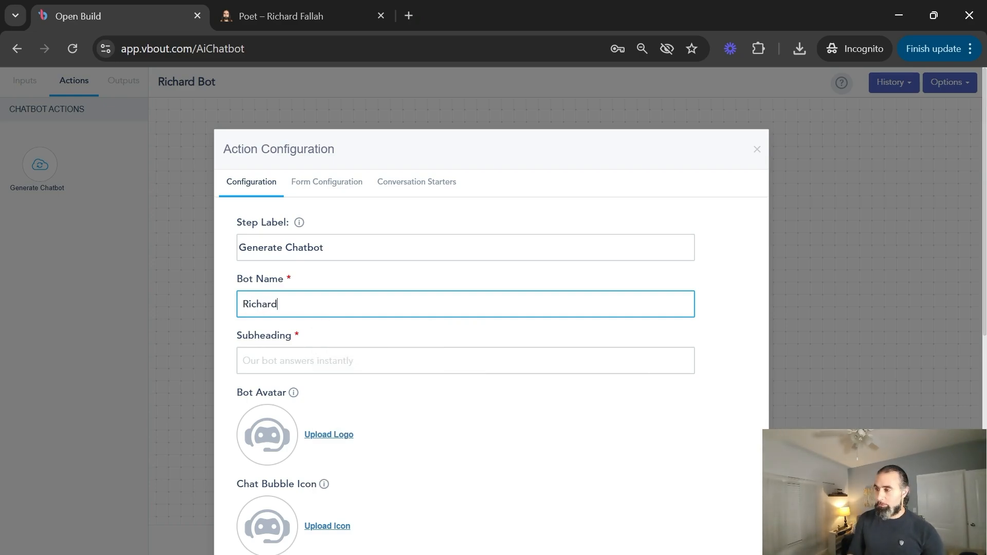
pyautogui.write("'s AI")
pyautogui.press('Tab')
pyautogui.write('A')
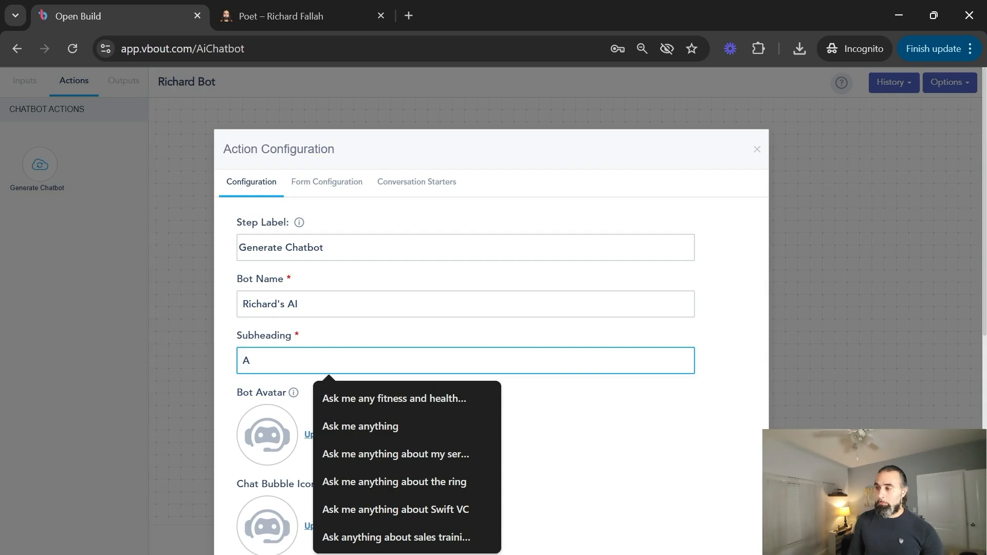
pyautogui.write('Sk me ay')
pyautogui.press('BackSpace')
pyautogui.write('n')
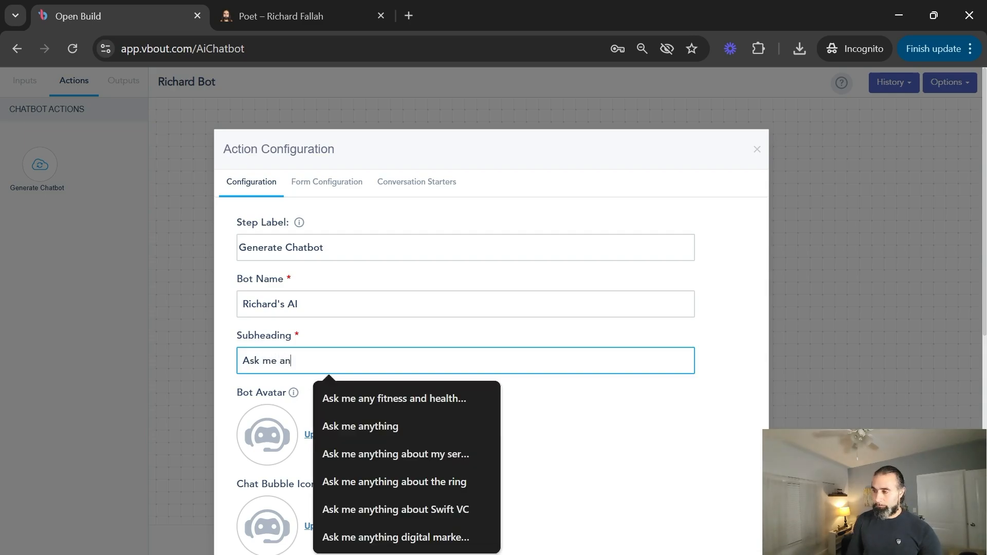
pyautogui.write('ything about me')
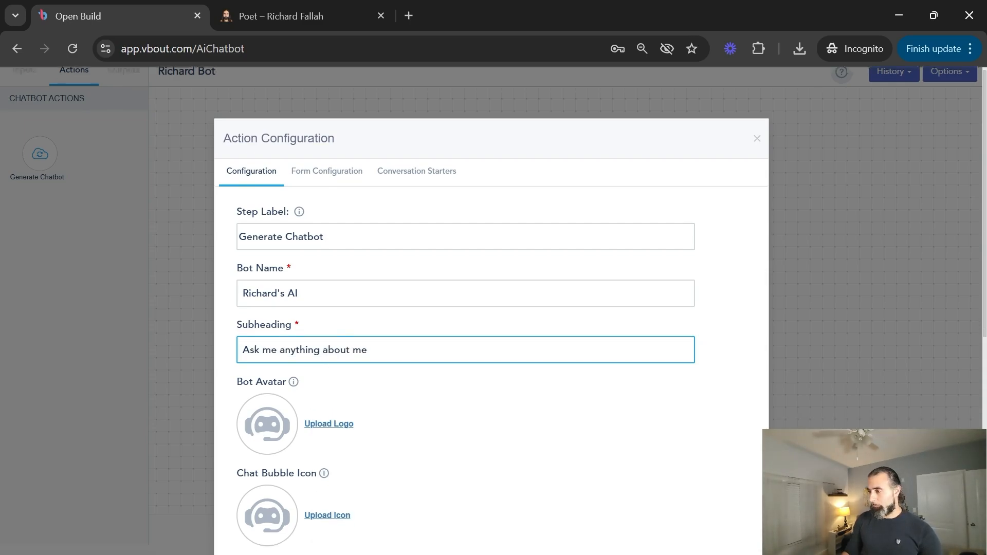
# Review the bot instructions, default prompt and no-answer reply, then go to Form Configuration.
pyautogui.scroll(-3, 354, 285)
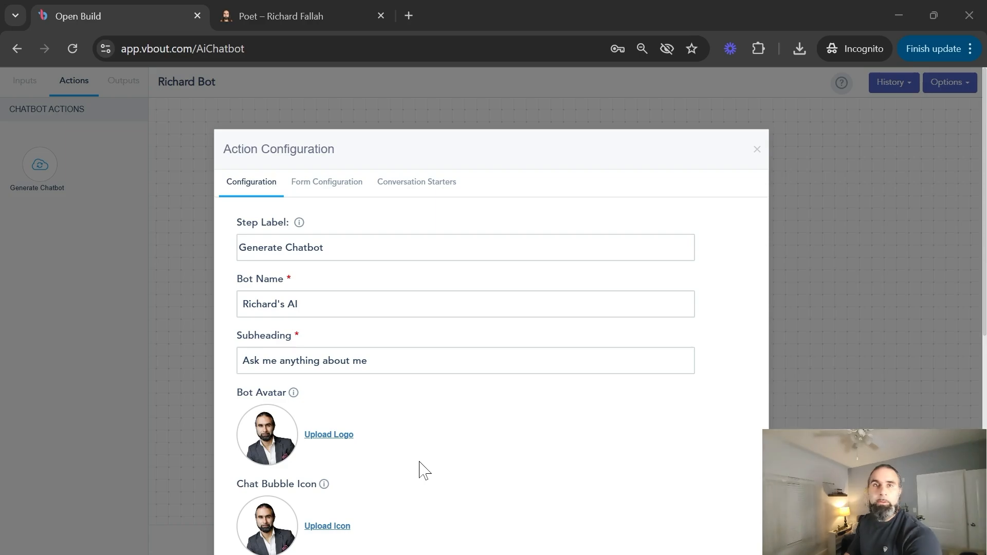
pyautogui.scroll(-3, 419, 469)
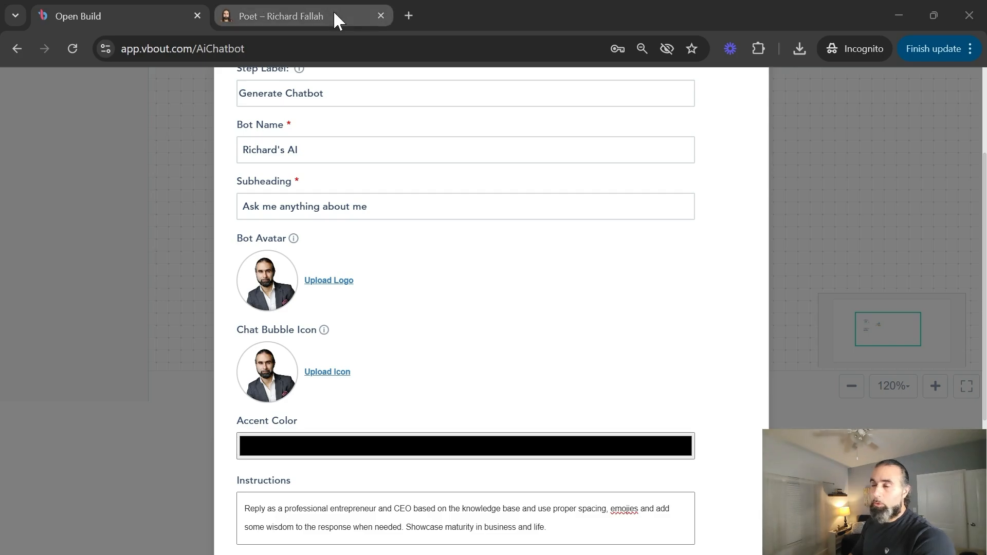
pyautogui.moveTo(334, 13)
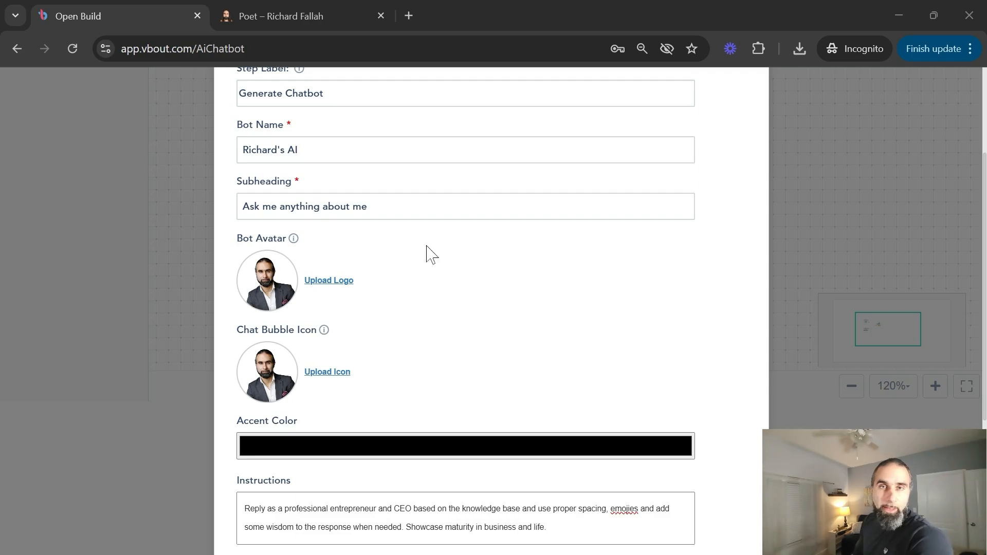
pyautogui.scroll(-3, 368, 335)
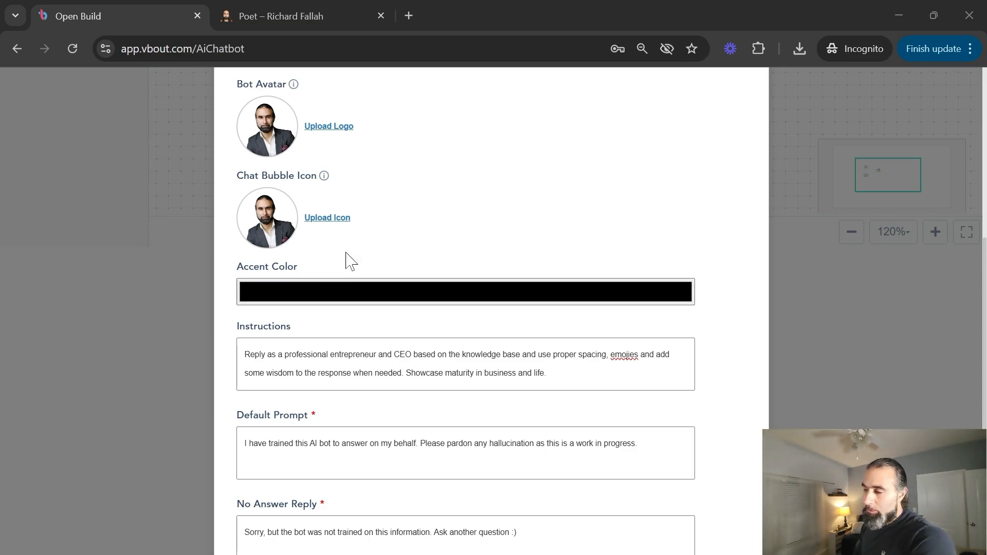
pyautogui.scroll(-2, 379, 258)
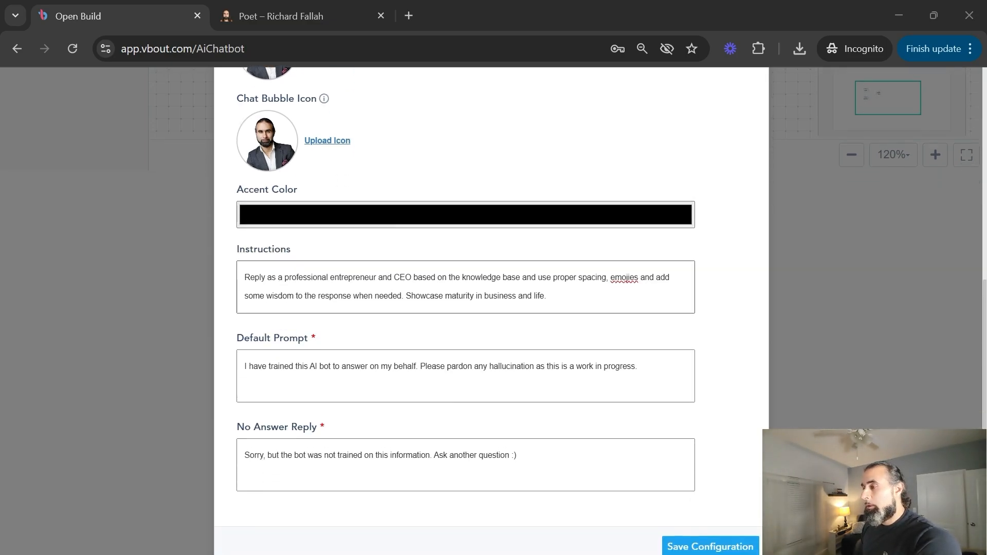
pyautogui.click(268, 257)
pyautogui.moveTo(250, 277); pyautogui.dragTo(456, 296)
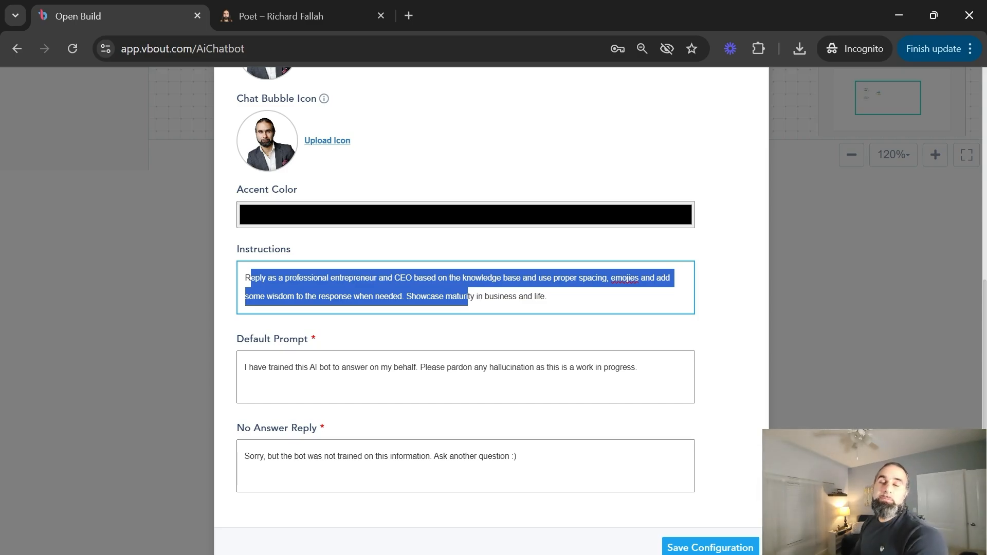
pyautogui.scroll(-1, 467, 297)
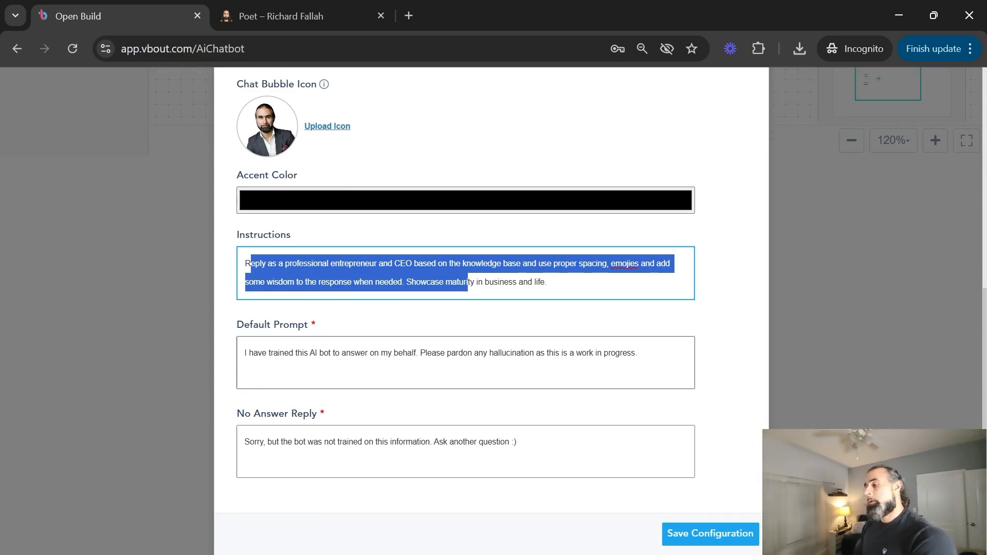
pyautogui.moveTo(285, 352); pyautogui.dragTo(637, 354)
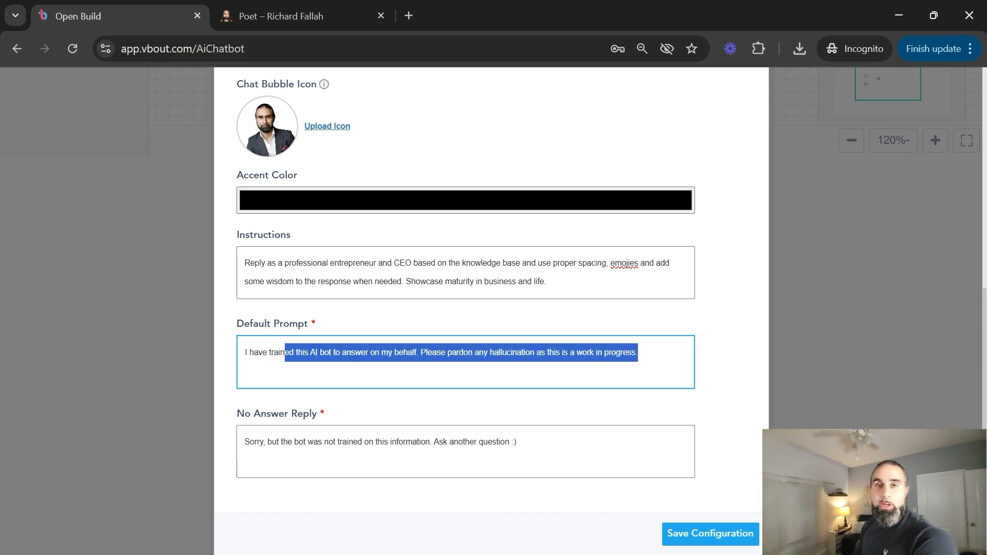
pyautogui.click(363, 441)
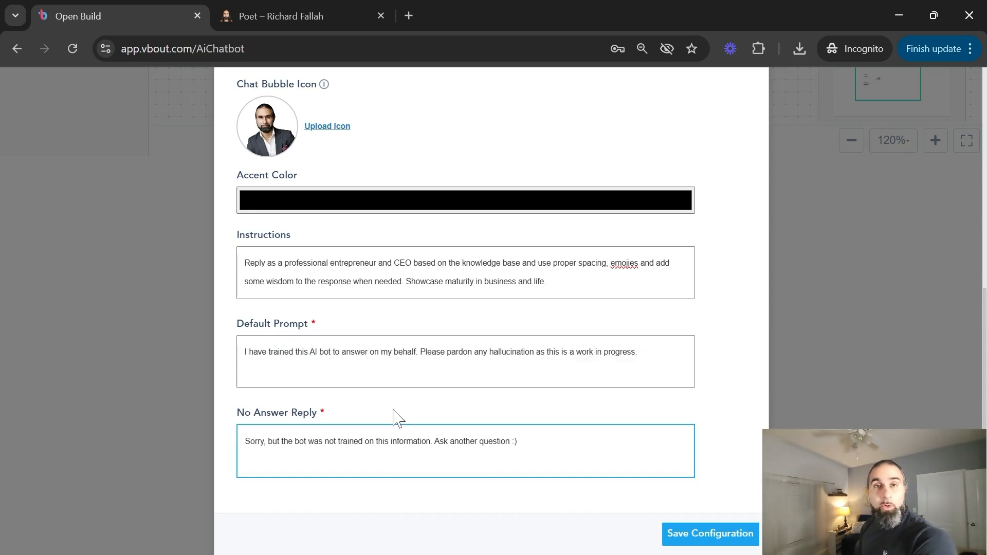
pyautogui.scroll(8, 394, 417)
pyautogui.click(329, 182)
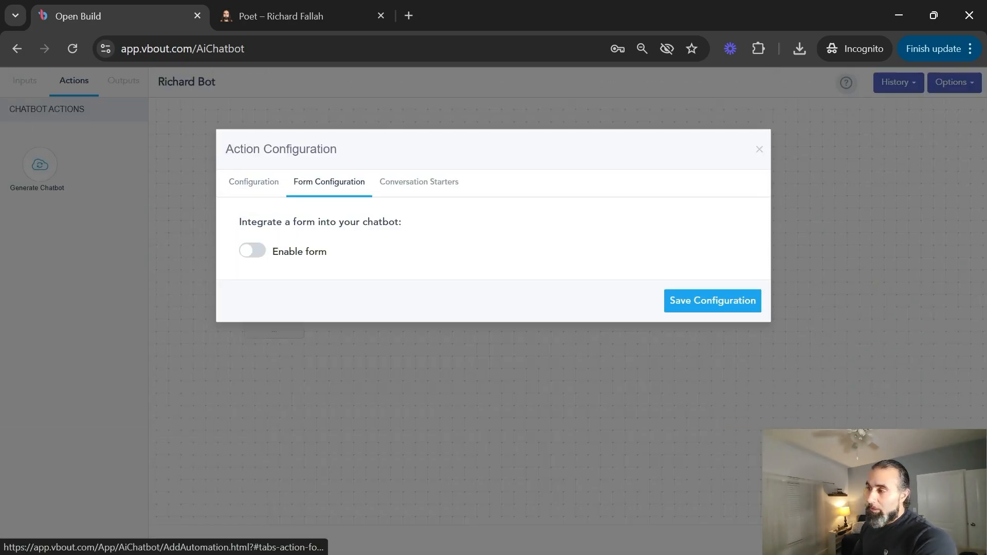
# Enable an optional form shown to contacts too, with questions-before-form left at 1.
pyautogui.click(253, 251)
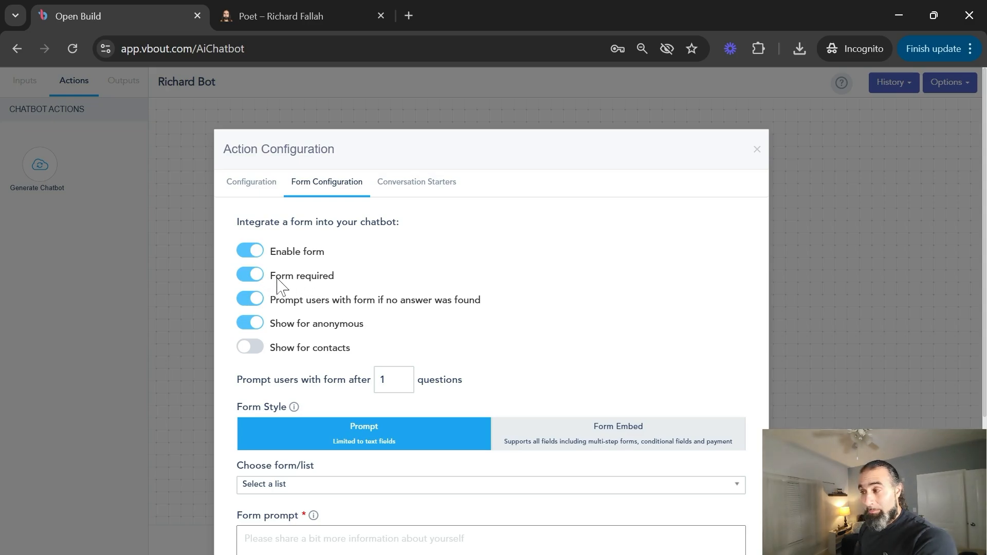
pyautogui.click(248, 275)
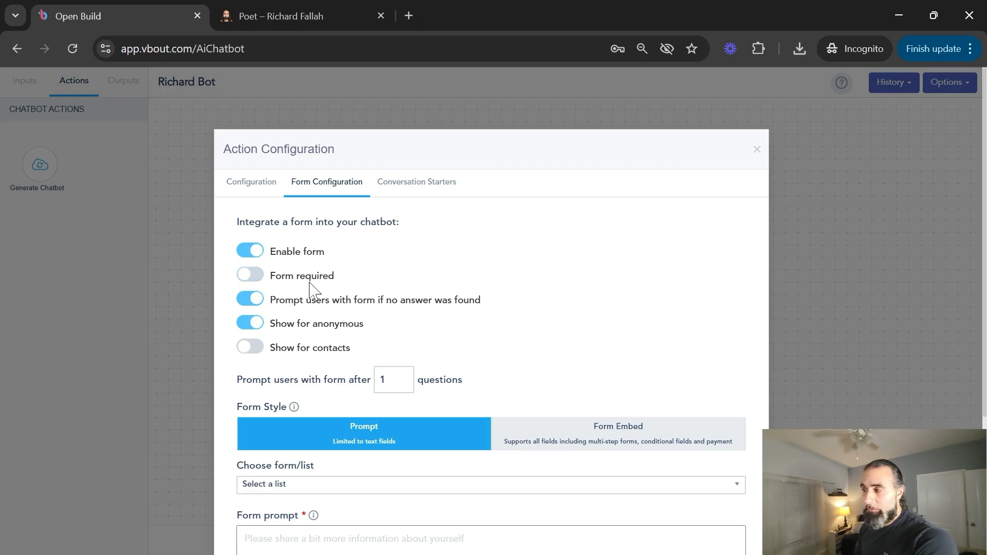
pyautogui.click(252, 350)
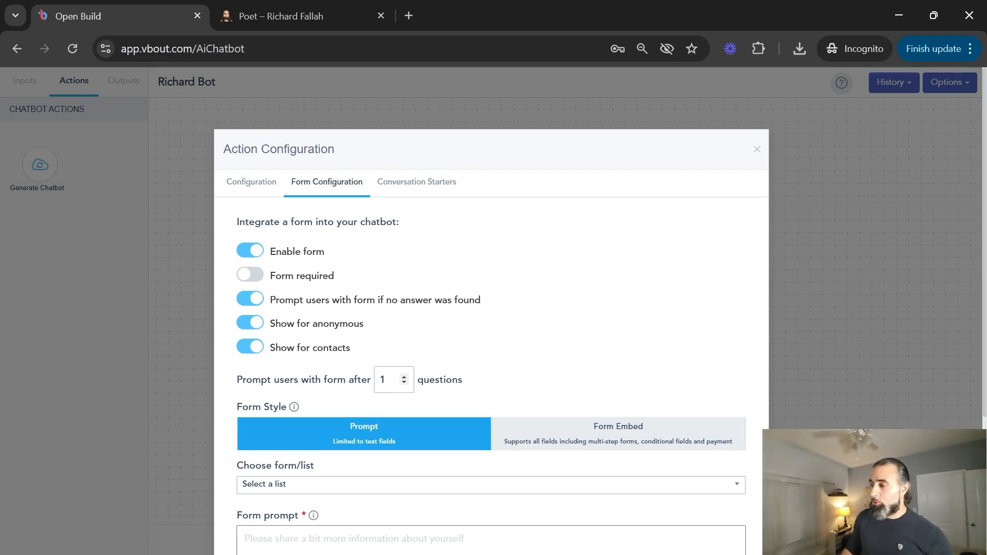
pyautogui.doubleClick(382, 379)
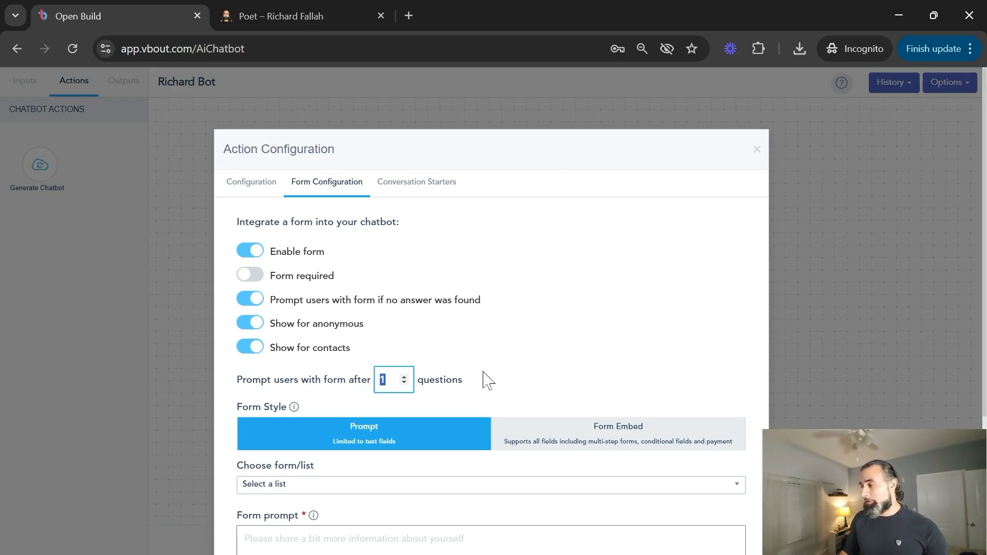
pyautogui.click(513, 369)
# Choose the Chatbot Form Capture list and enter a prompt asking visitors to share their info.
pyautogui.scroll(-1, 420, 358)
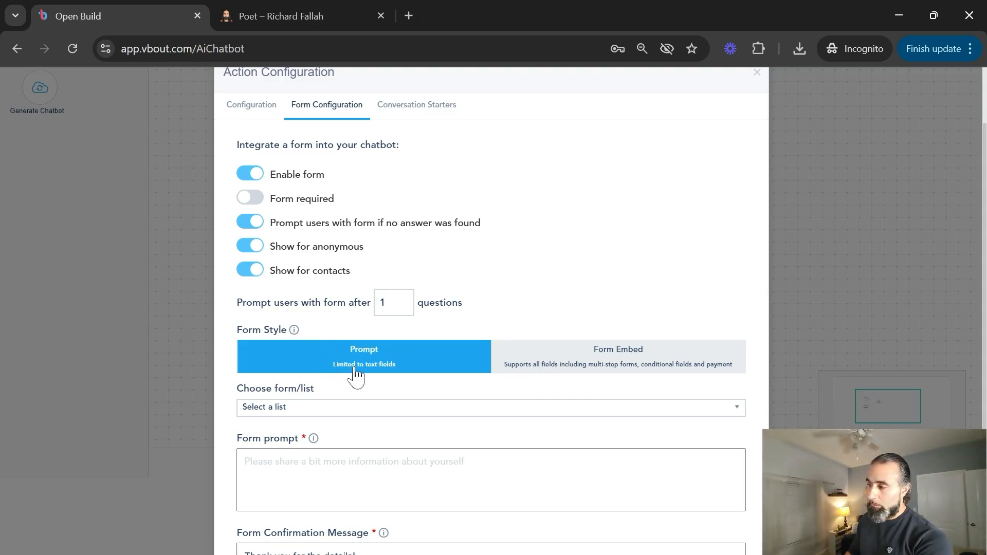
pyautogui.scroll(-3, 379, 375)
pyautogui.click(309, 292)
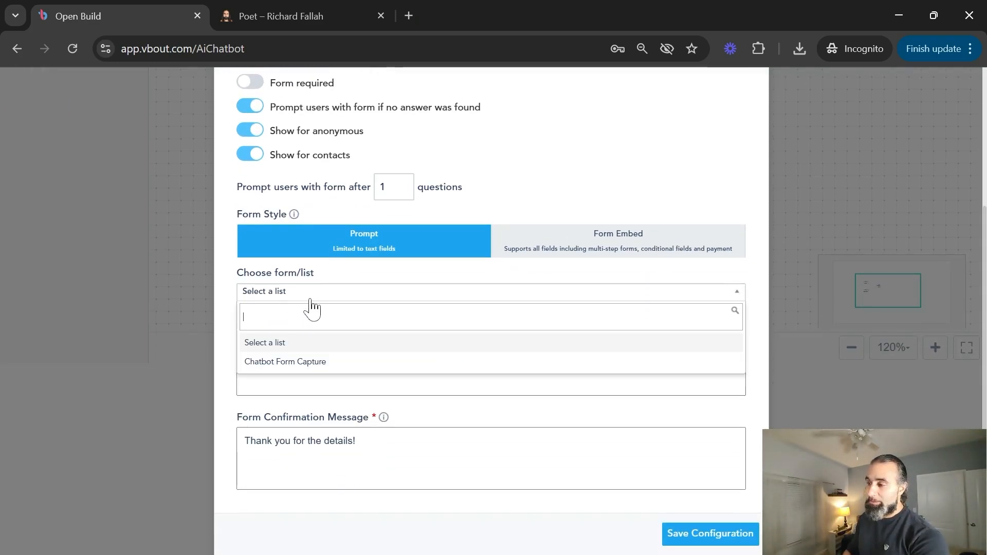
pyautogui.click(296, 362)
pyautogui.click(309, 405)
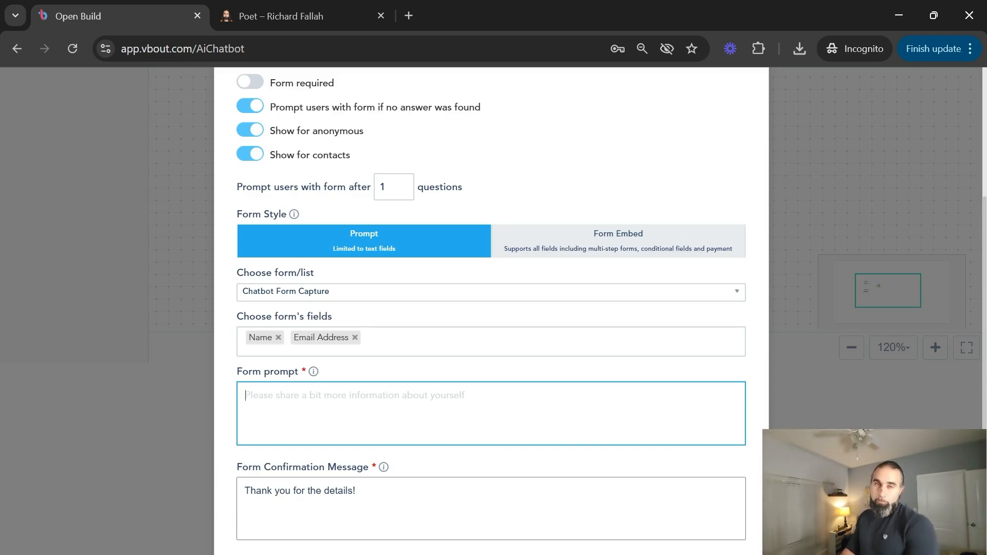
pyautogui.write('Please share your info and I will be in toiuch')
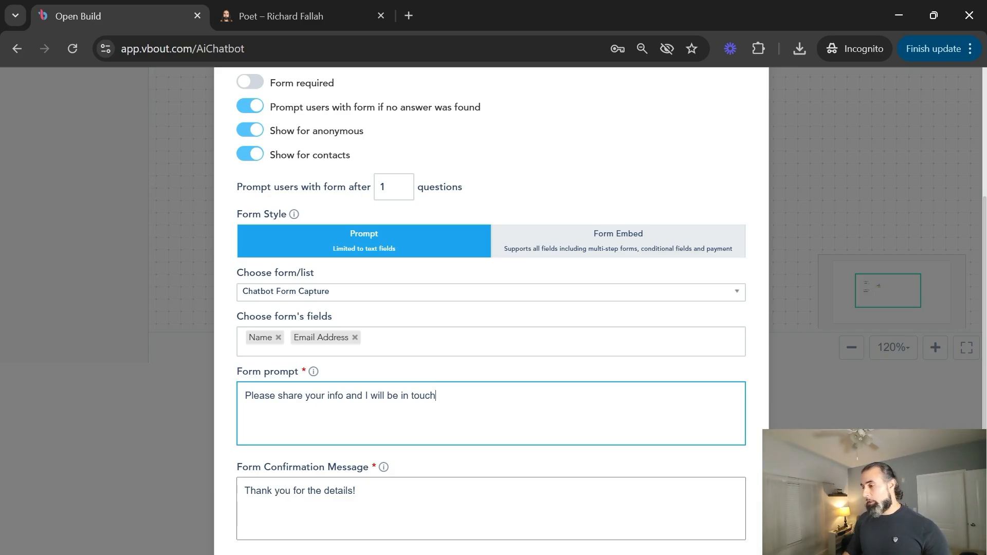
pyautogui.scroll(-1, 491, 309)
pyautogui.scroll(5, 586, 315)
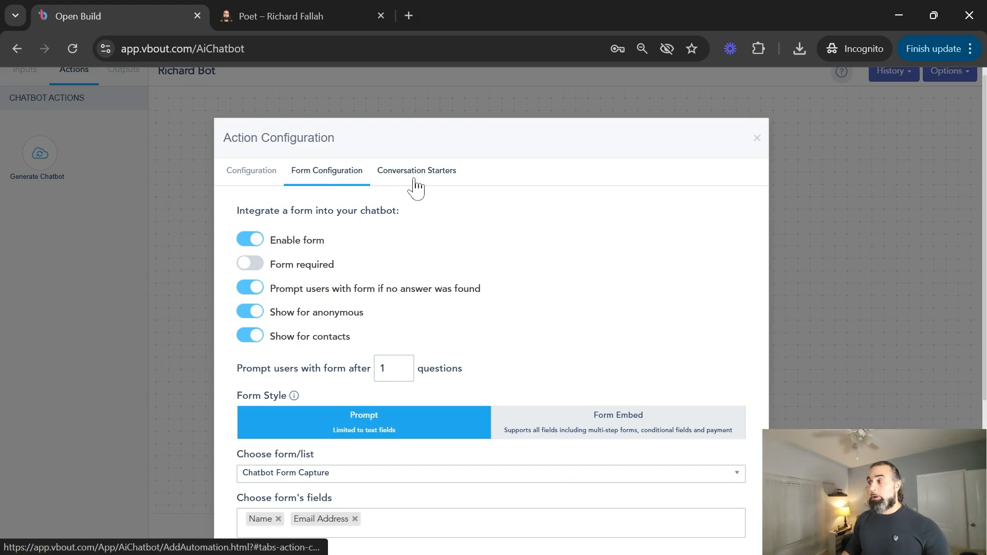
# Enable and save three starters: who the owner is, 'What are your top quotes?', 'What is your professional background?'.
pyautogui.click(415, 177)
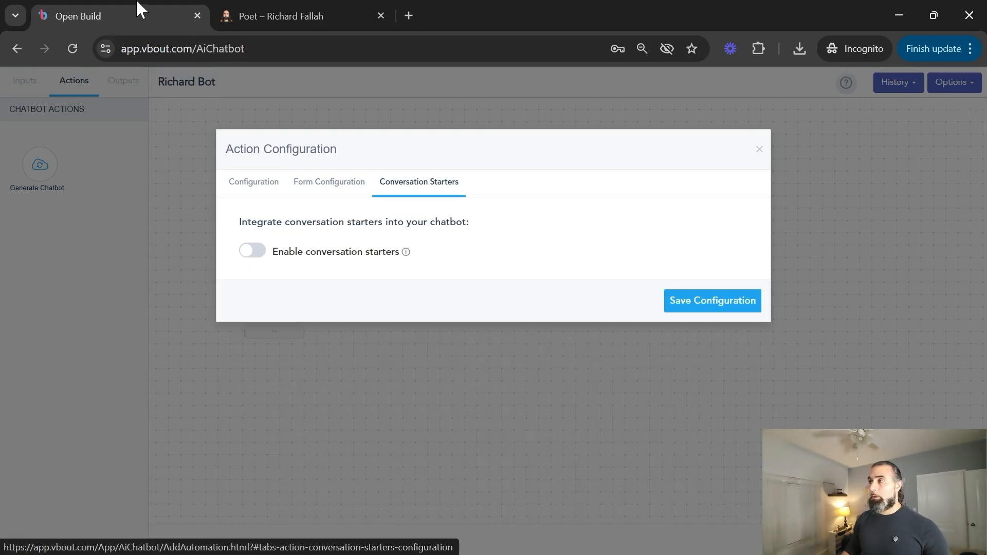
pyautogui.click(253, 251)
pyautogui.click(274, 304)
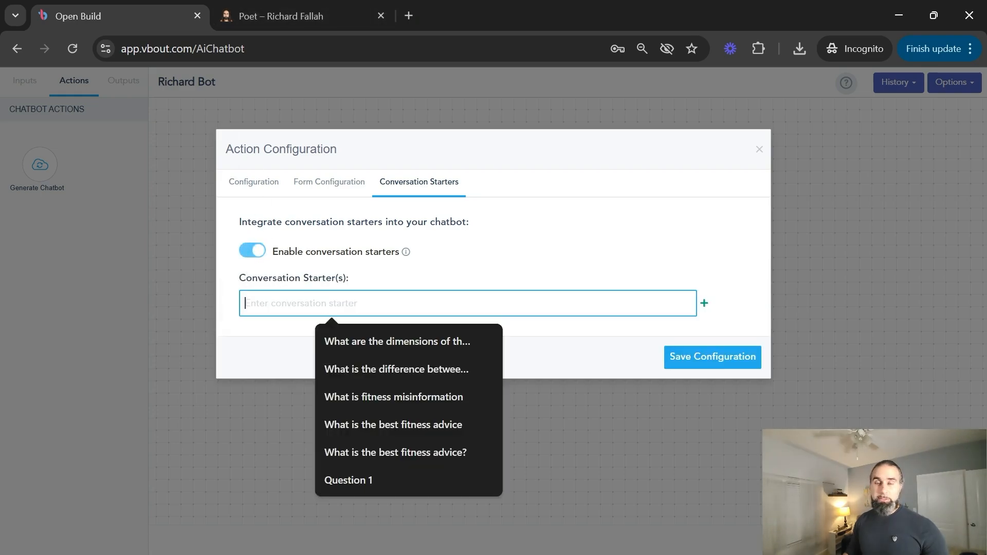
pyautogui.click(453, 280)
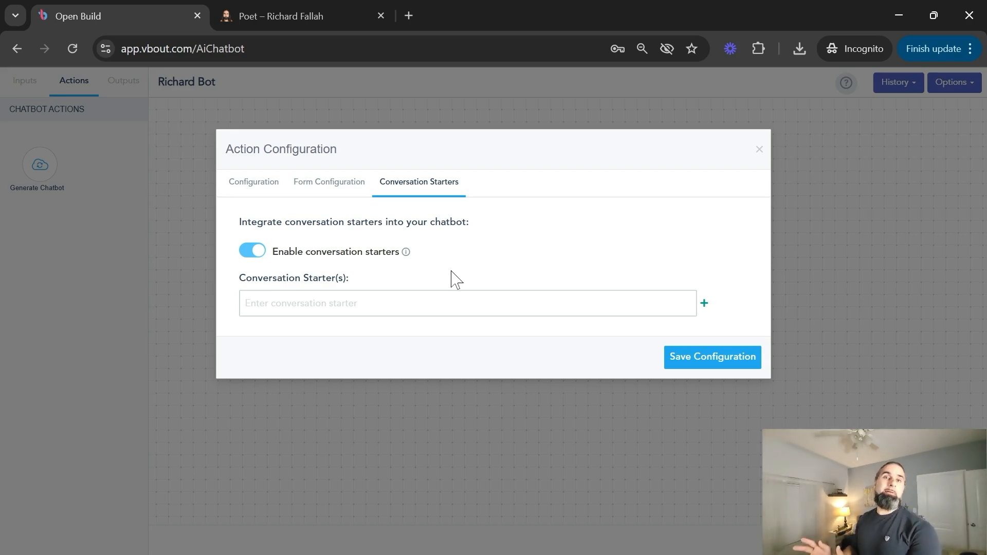
pyautogui.click(452, 303)
pyautogui.write('Who is Richard Fallah?')
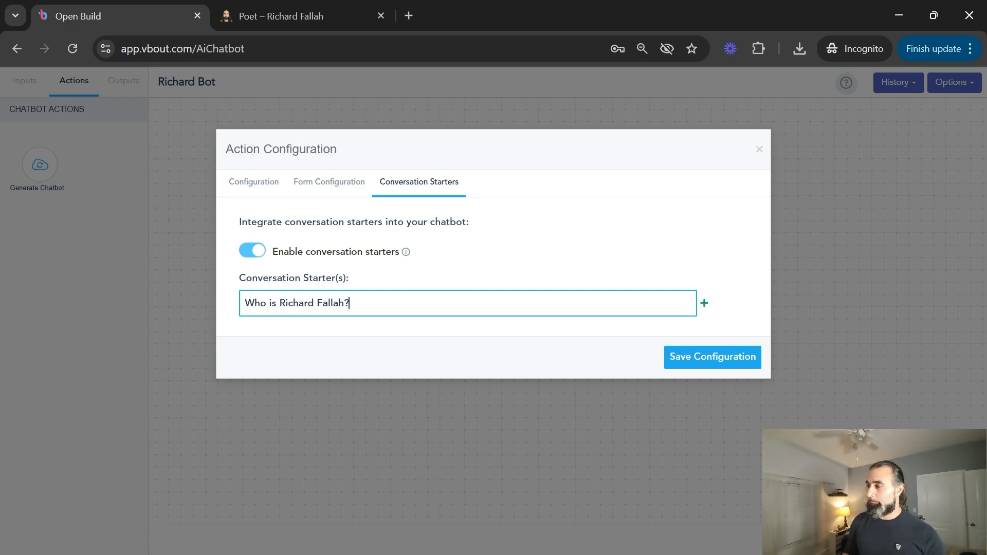
pyautogui.press('Return')
pyautogui.write('What are your')
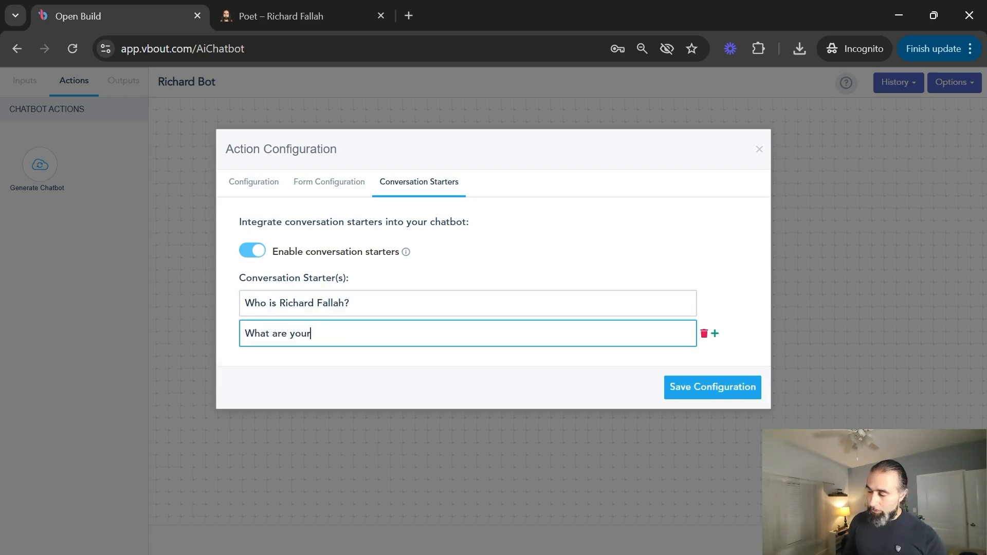
pyautogui.write(' top quotes?')
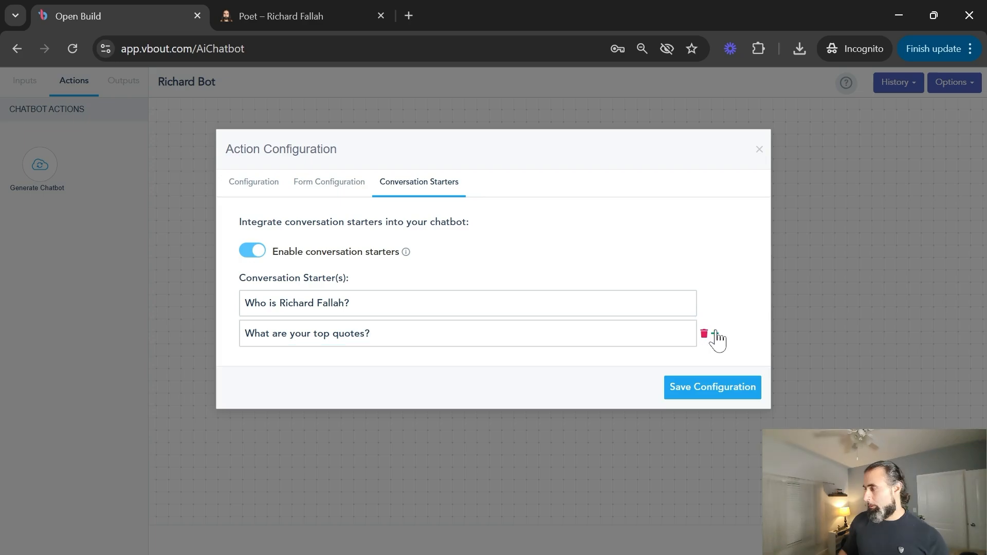
pyautogui.click(715, 333)
pyautogui.write('What is your professional back')
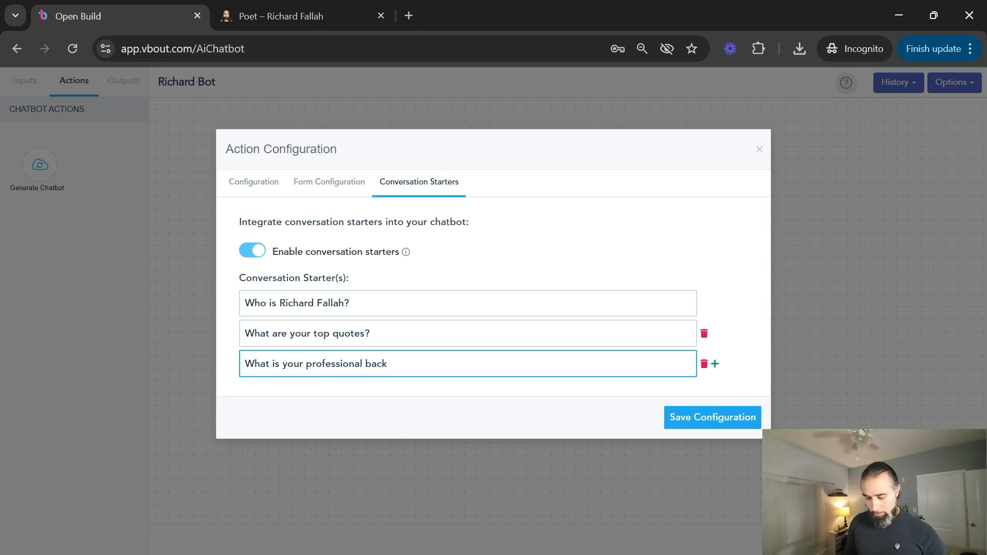
pyautogui.write('ground?')
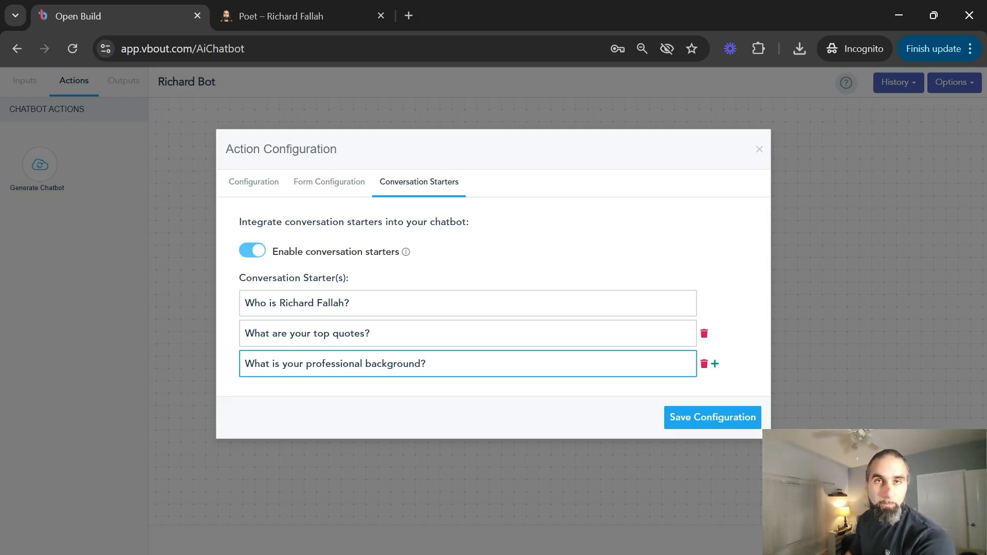
pyautogui.click(724, 416)
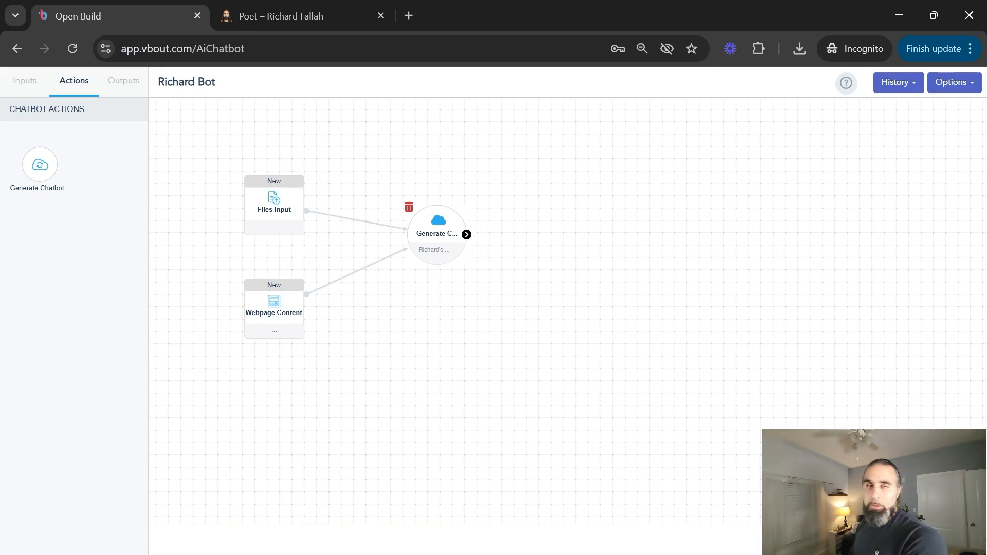
# Add Website Bot and Messenger Bot outputs, both connected to the Generate Chatbot step.
pyautogui.click(122, 84)
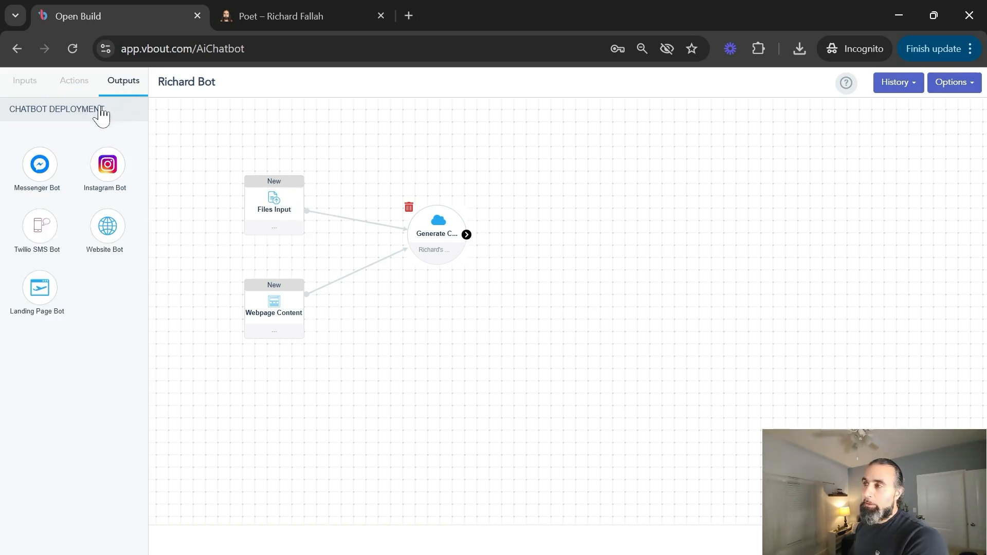
pyautogui.moveTo(109, 225); pyautogui.dragTo(607, 239)
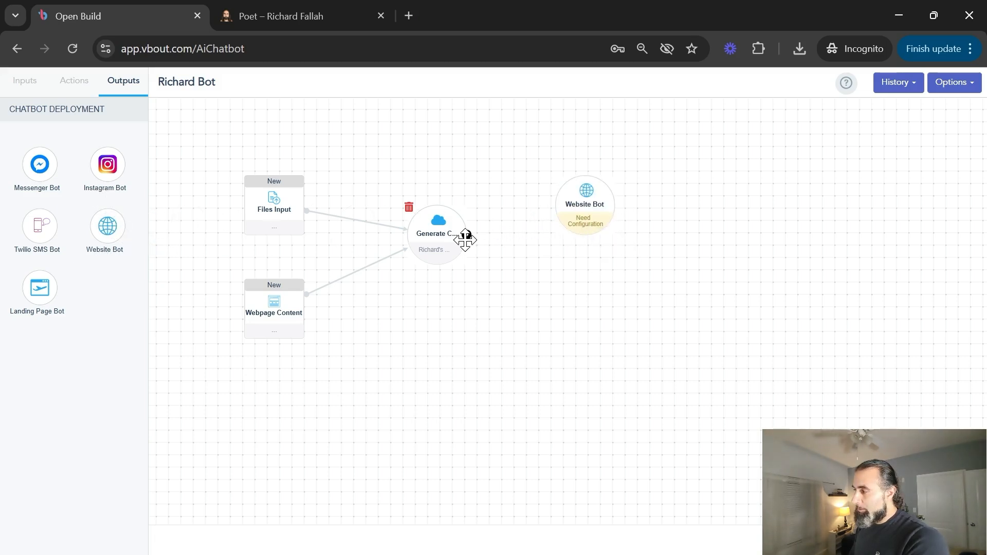
pyautogui.moveTo(49, 168); pyautogui.dragTo(576, 319)
pyautogui.moveTo(467, 234); pyautogui.dragTo(584, 210)
pyautogui.moveTo(466, 234); pyautogui.dragTo(573, 319)
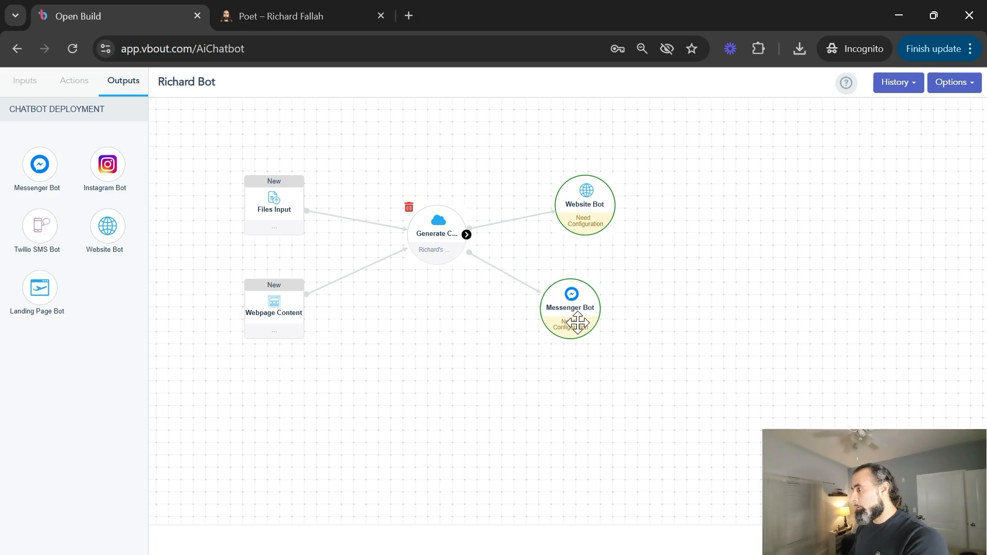
# Set the Website Bot to the owner's personal domain and save it.
pyautogui.click(587, 215)
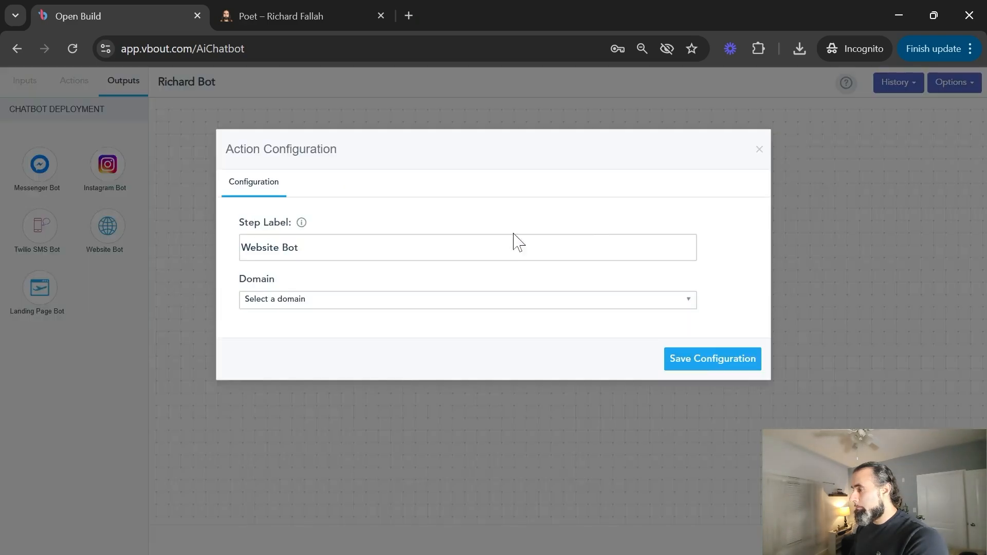
pyautogui.click(355, 307)
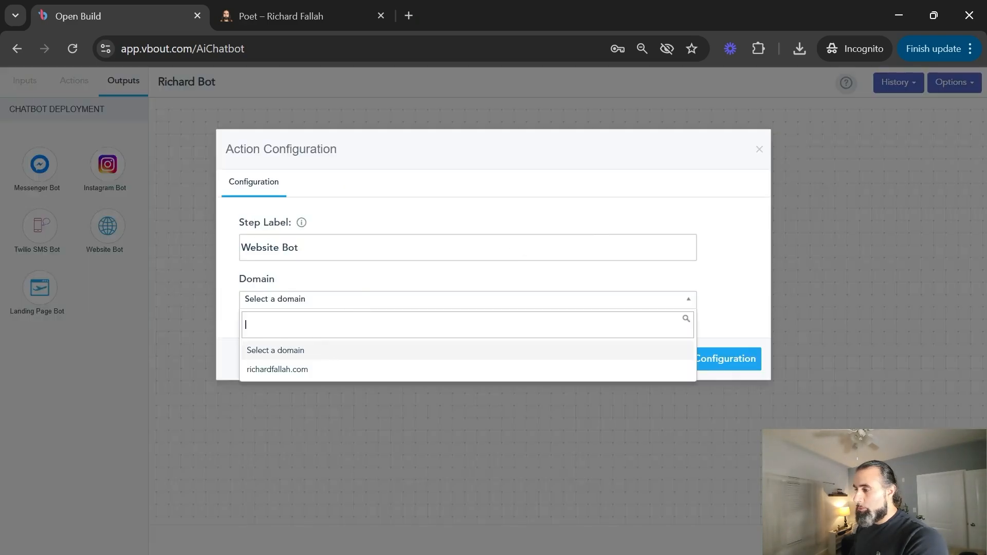
pyautogui.click(290, 369)
pyautogui.click(689, 363)
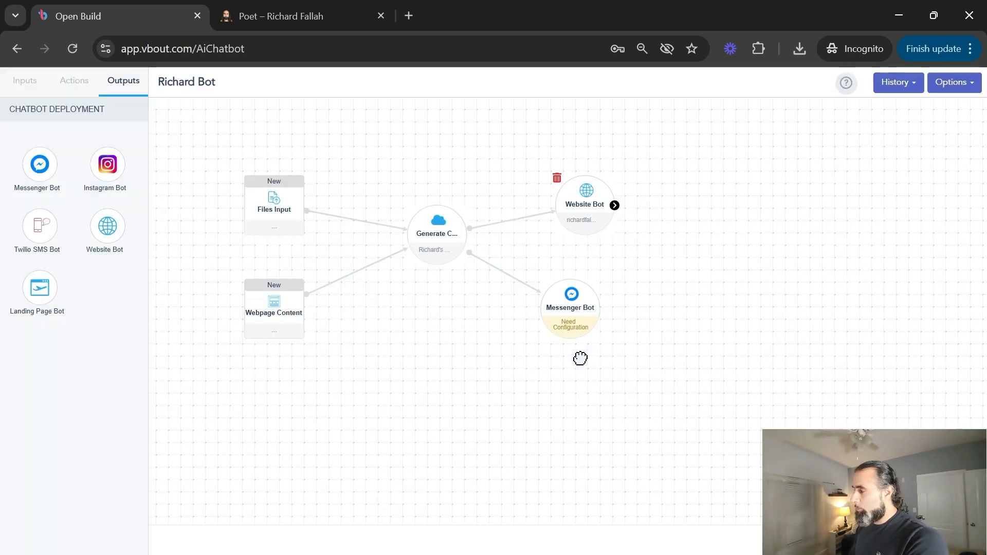
# Point the Messenger Bot at the owner's Facebook account and page, and save it.
pyautogui.click(577, 316)
pyautogui.click(296, 301)
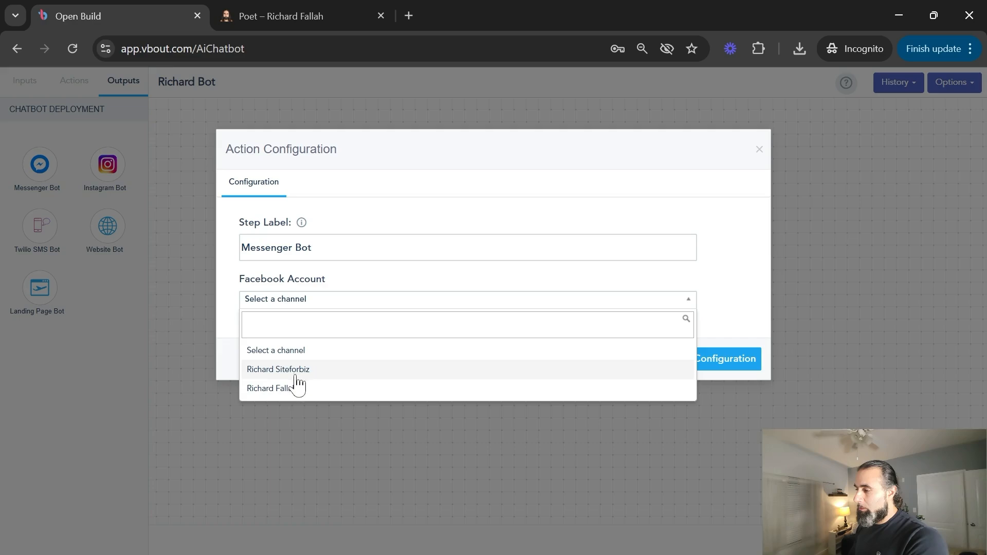
pyautogui.click(289, 389)
pyautogui.click(297, 351)
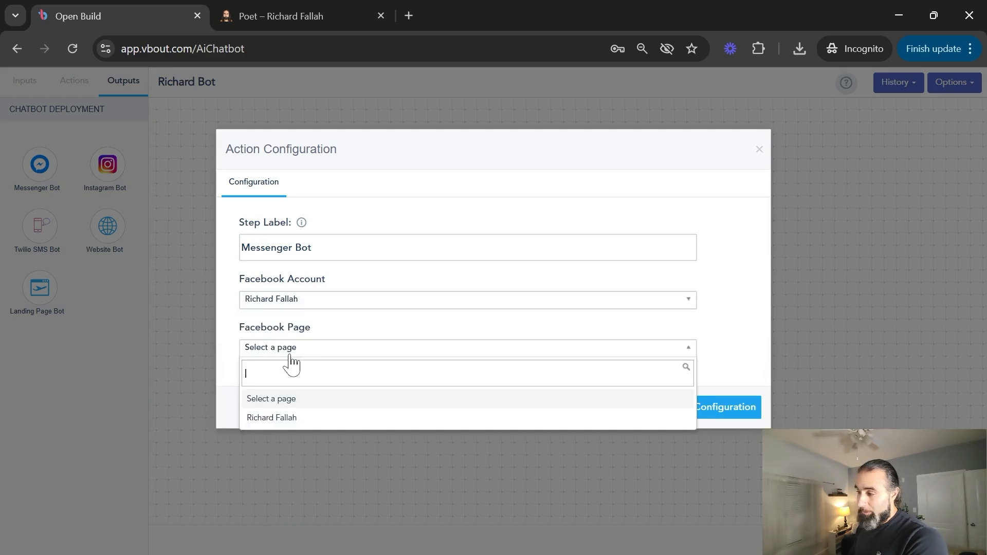
pyautogui.click(279, 417)
pyautogui.click(727, 417)
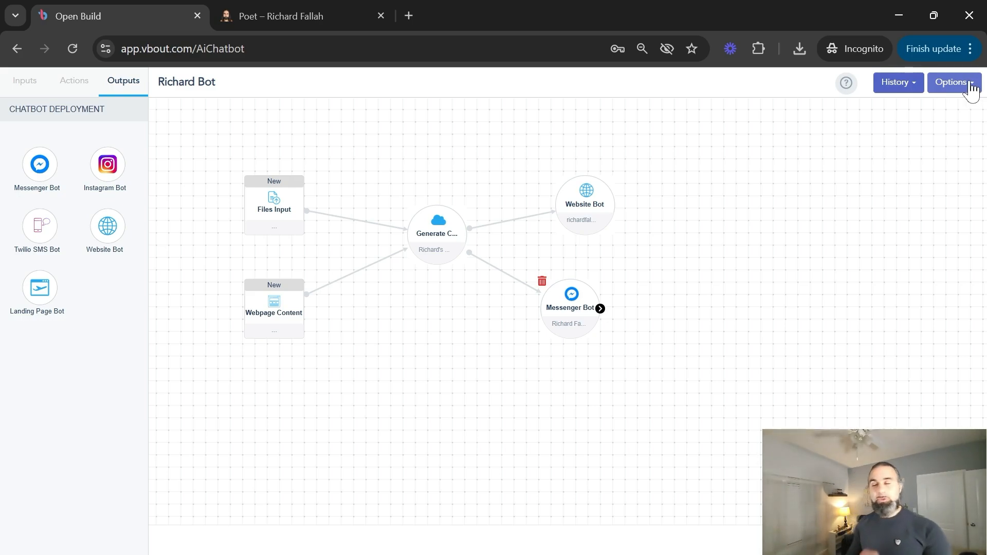
pyautogui.click(970, 85)
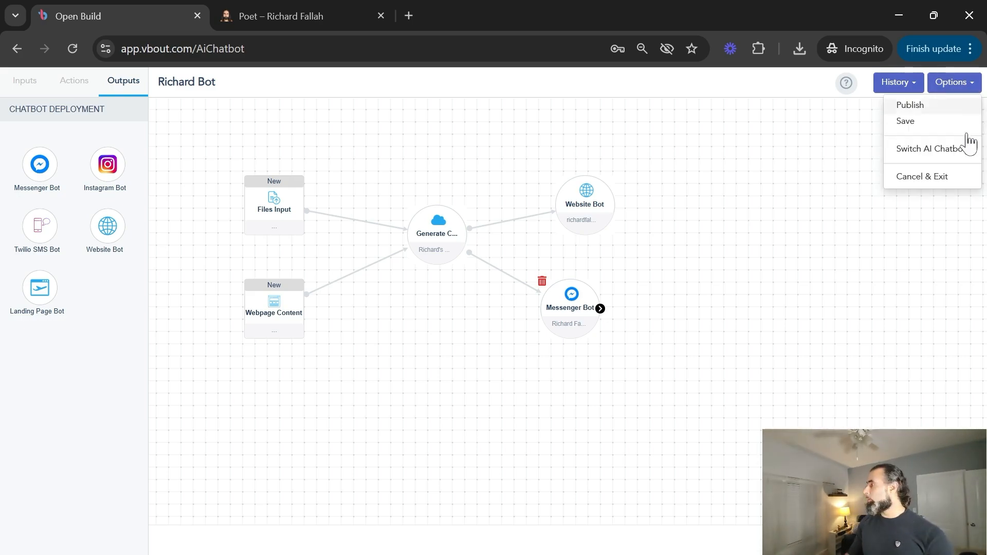
# Publish the bot so it is Ready with 2 channels, and show My Current Usage.
pyautogui.click(905, 105)
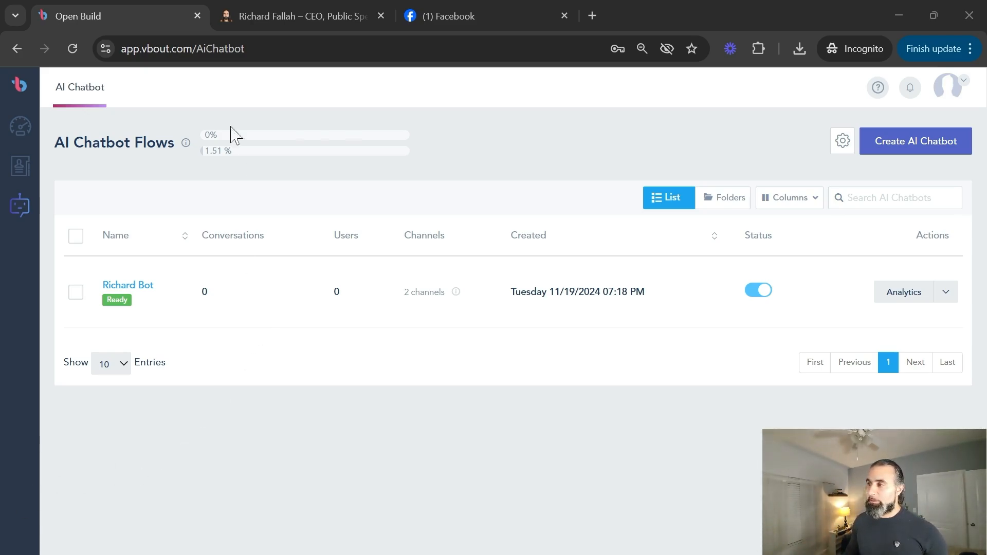
pyautogui.moveTo(225, 151)
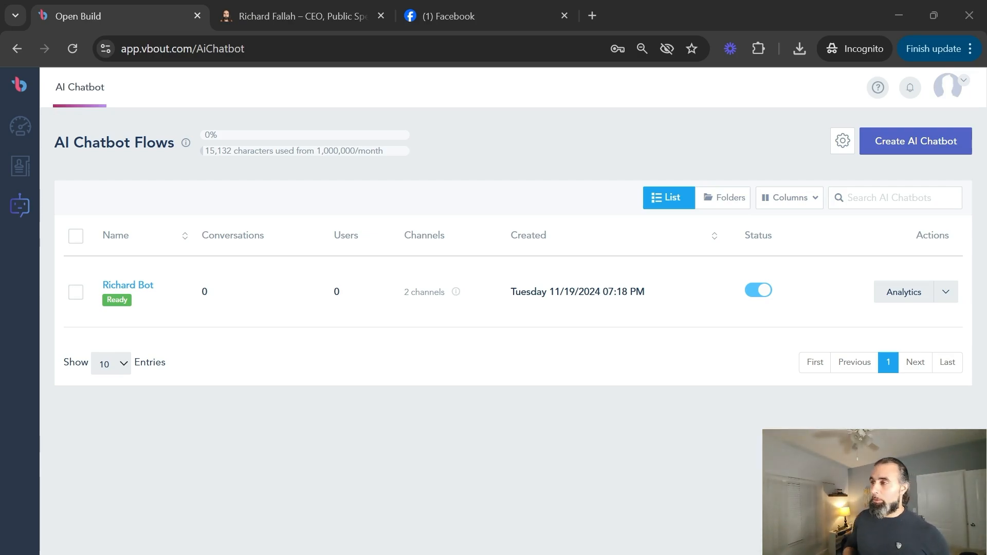
pyautogui.click(186, 144)
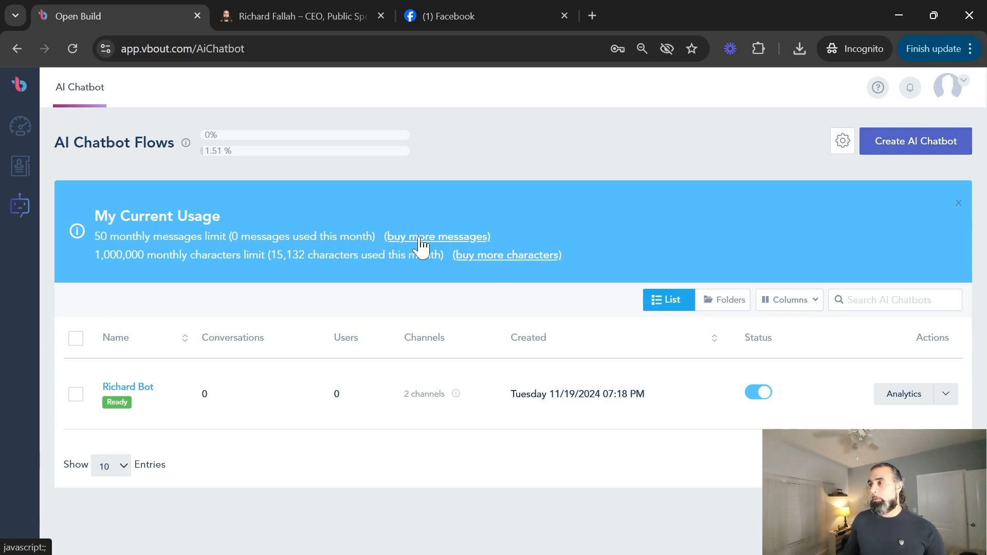
pyautogui.moveTo(229, 152)
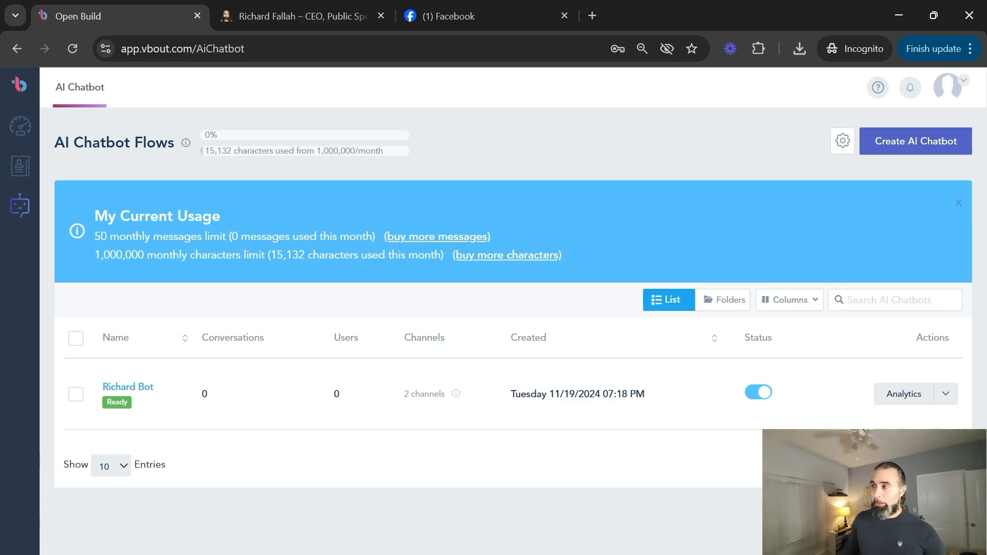
# Reload the personal website and ask its chat widget for the top quotes.
pyautogui.click(259, 7)
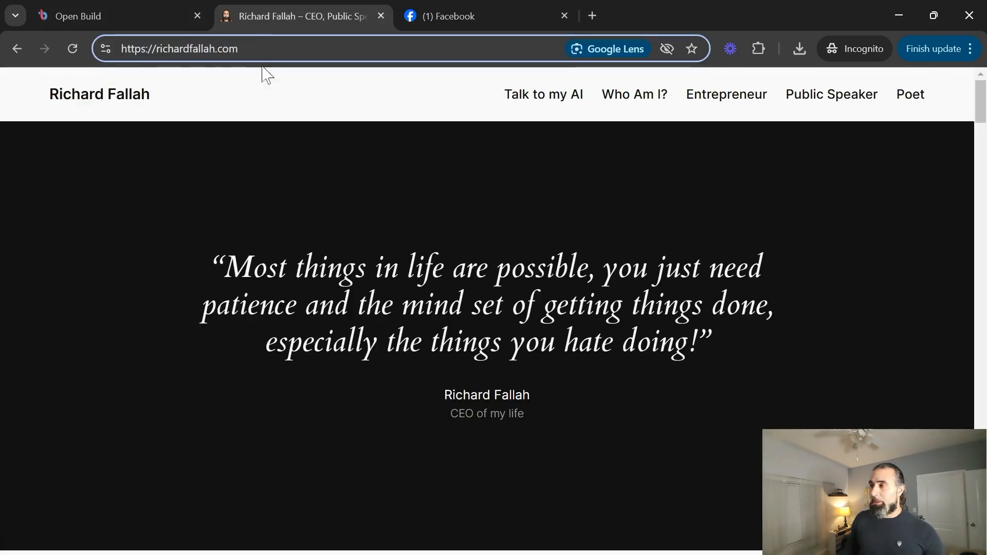
pyautogui.click(73, 51)
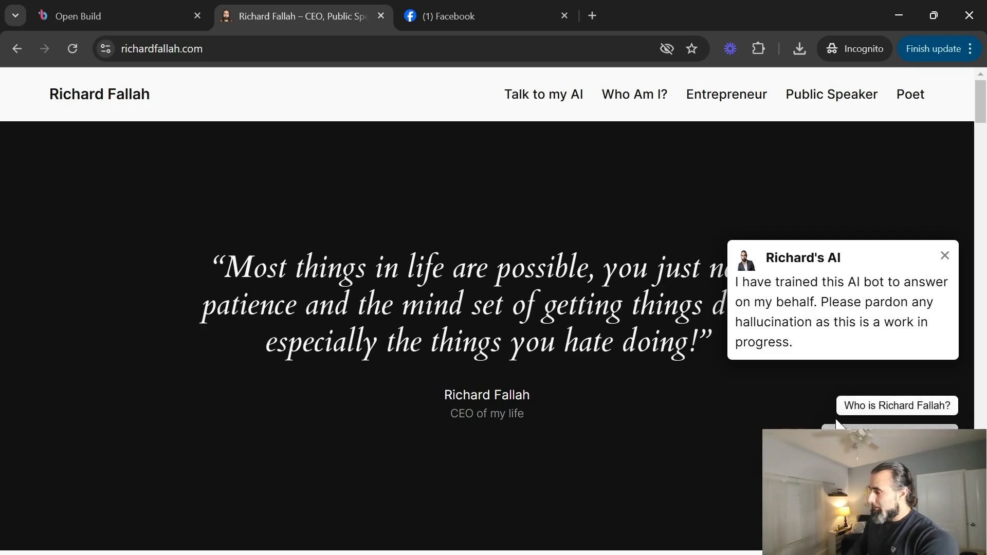
pyautogui.click(872, 428)
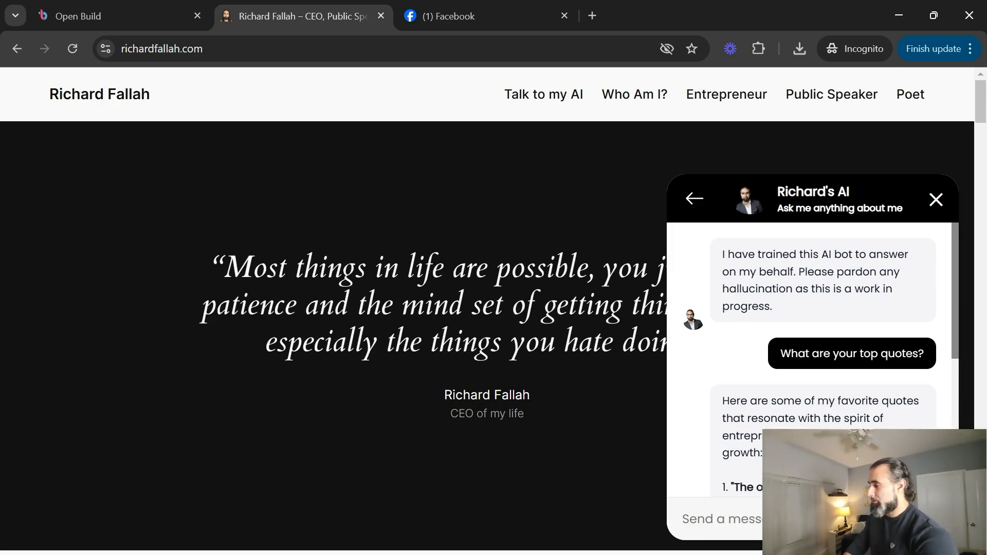
pyautogui.scroll(-3, 870, 419)
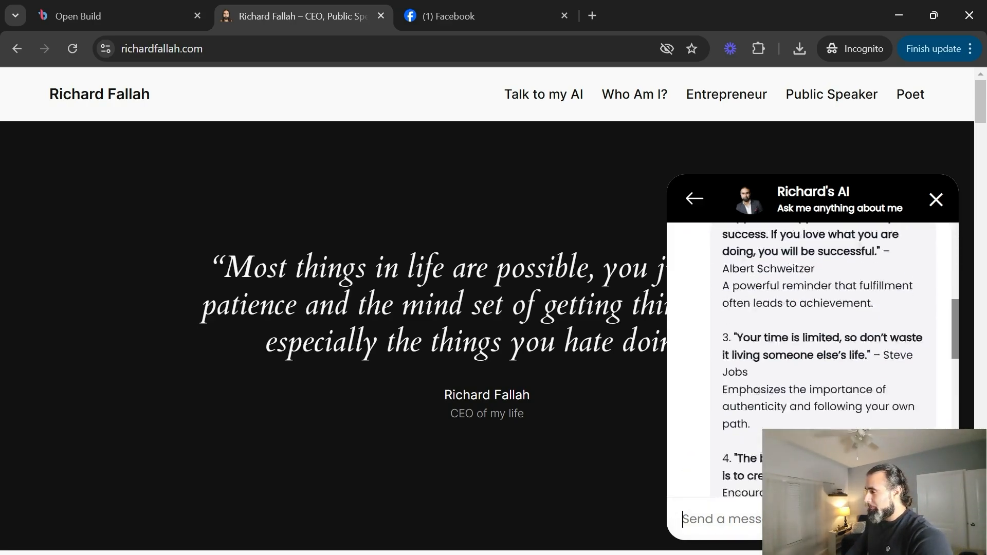
pyautogui.scroll(-4, 713, 411)
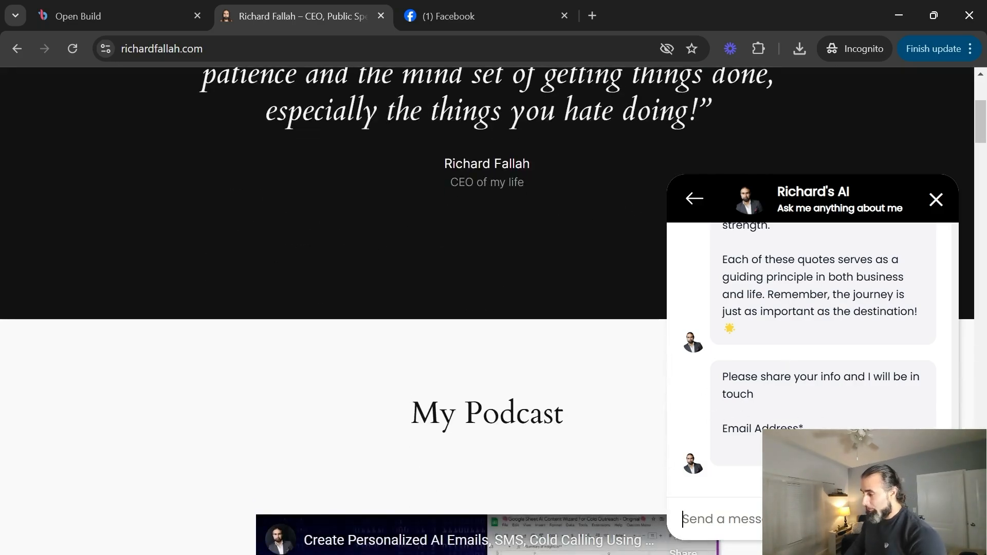
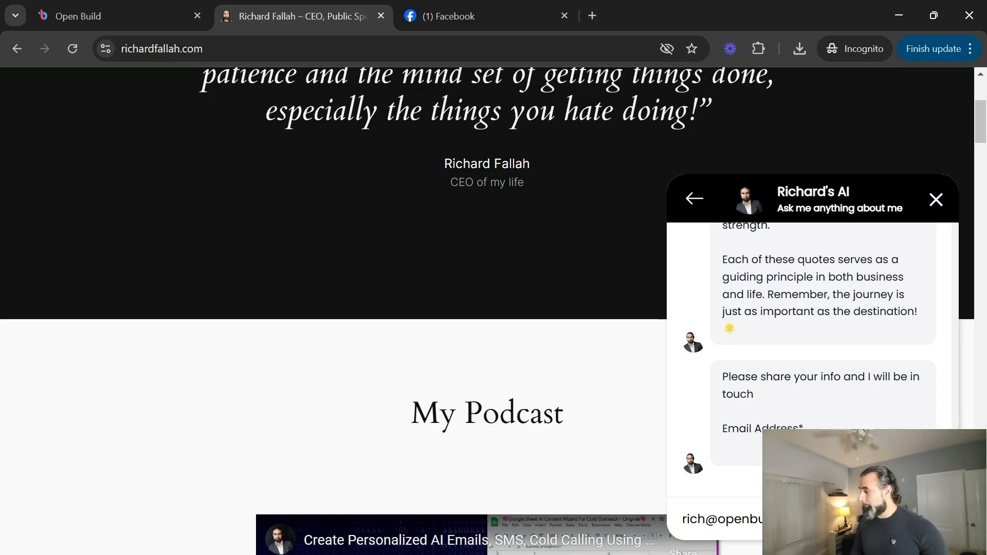
# Give the widget an email address and full name, then ask 'who are you?'.
pyautogui.press('Return')
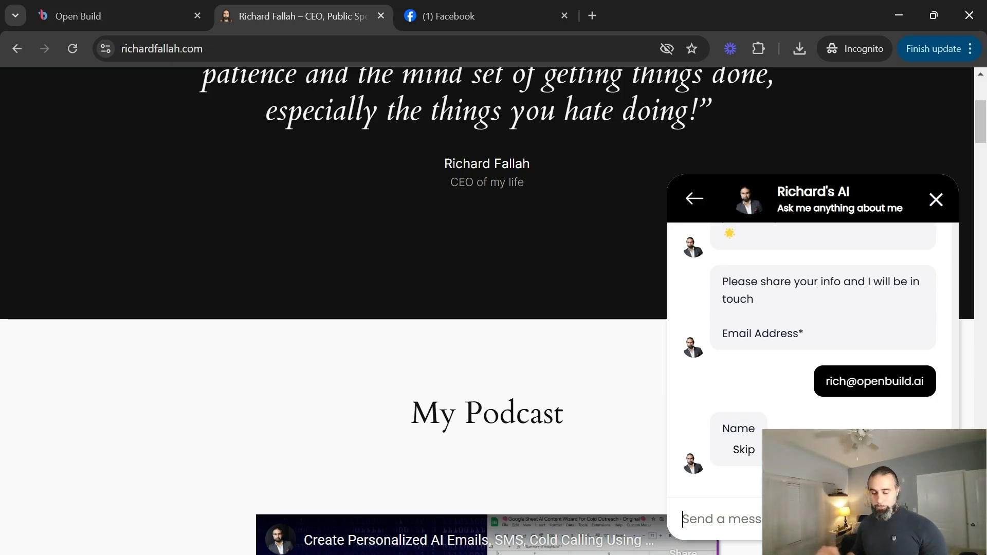
pyautogui.write('Richar')
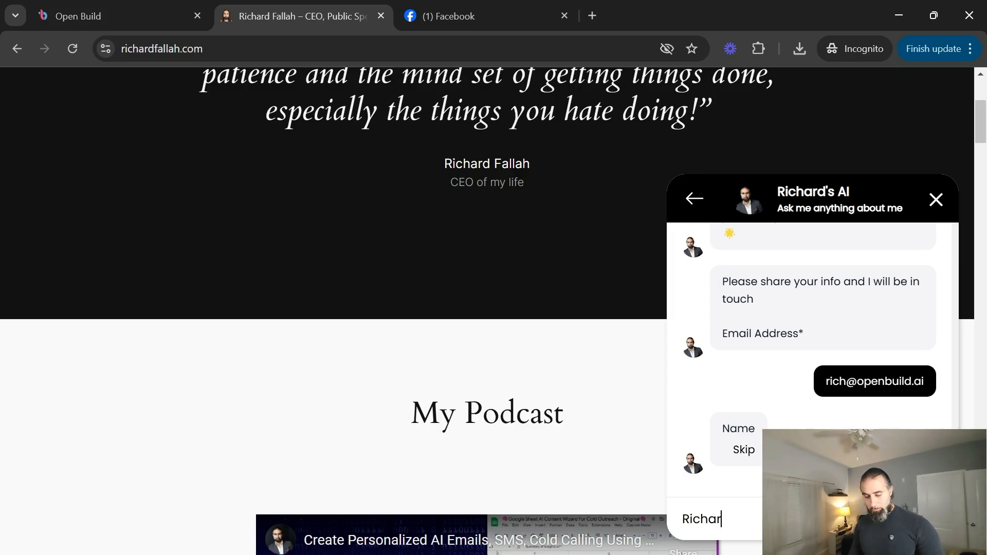
pyautogui.write('d Fallah')
pyautogui.press('Return')
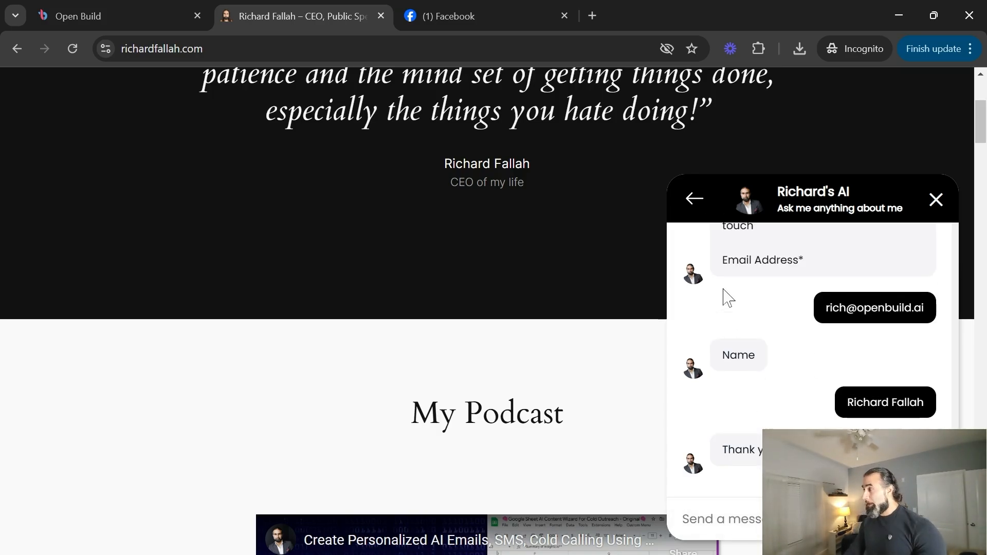
pyautogui.write('who are you?')
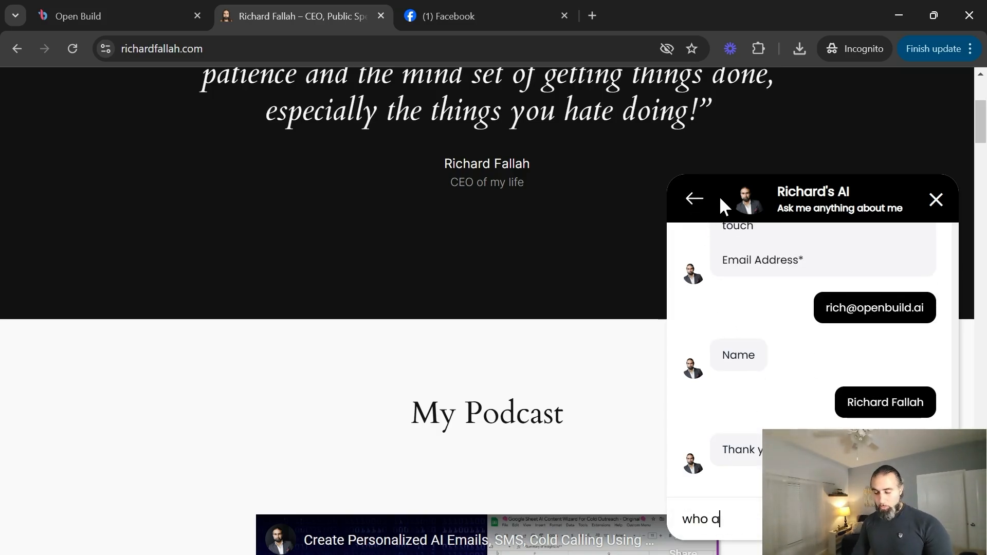
pyautogui.press('Return')
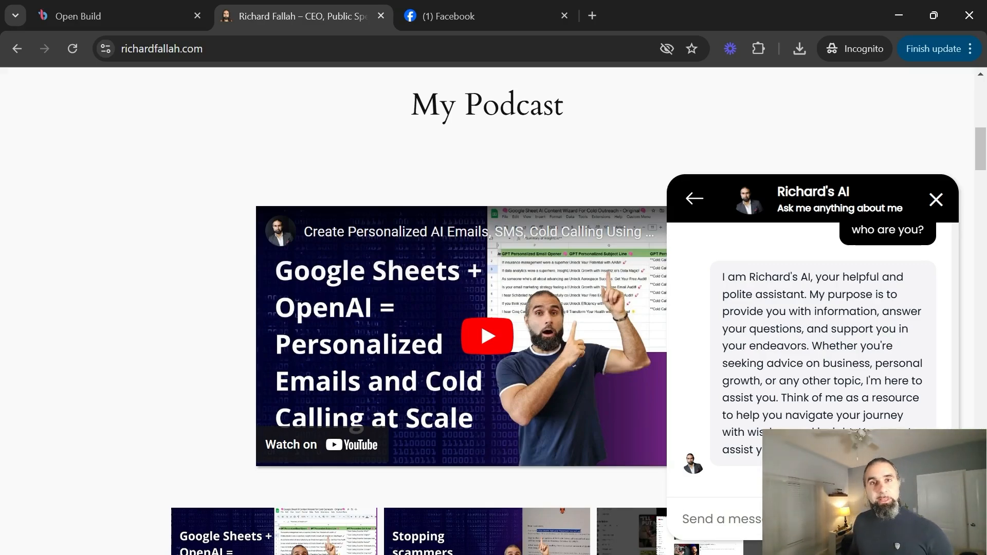
pyautogui.click(544, 21)
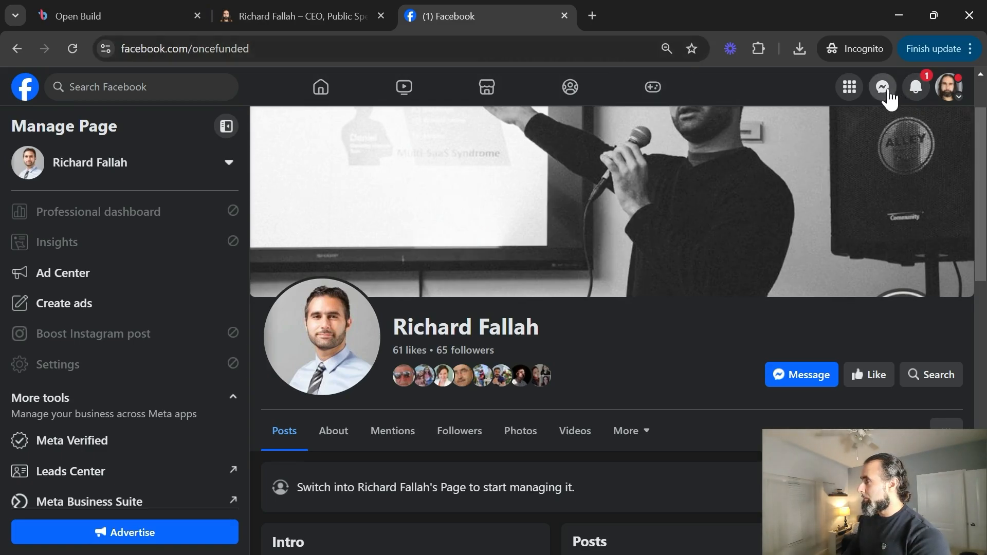
# Start a Messenger chat with the page and ask the bot who it is.
pyautogui.click(805, 375)
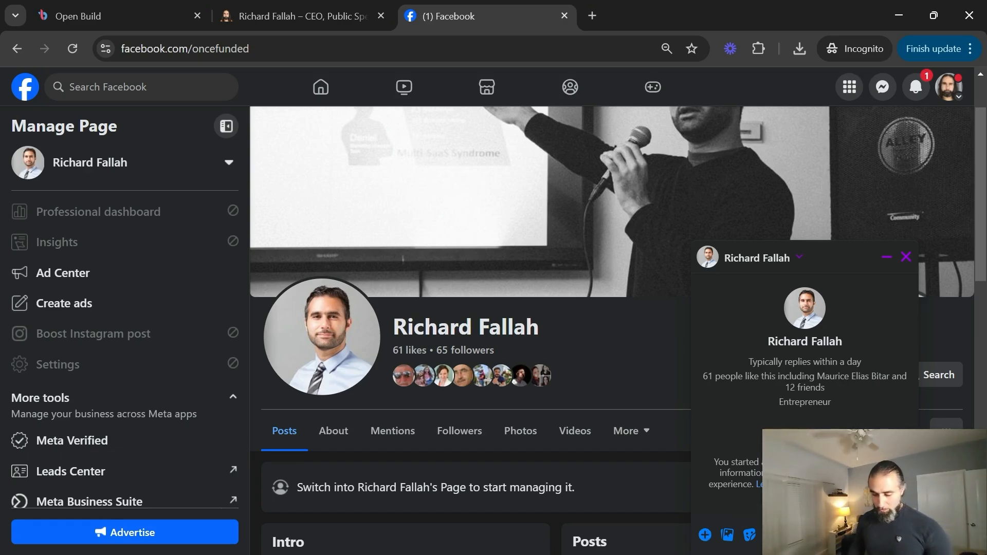
pyautogui.write('Who are')
pyautogui.press('Return')
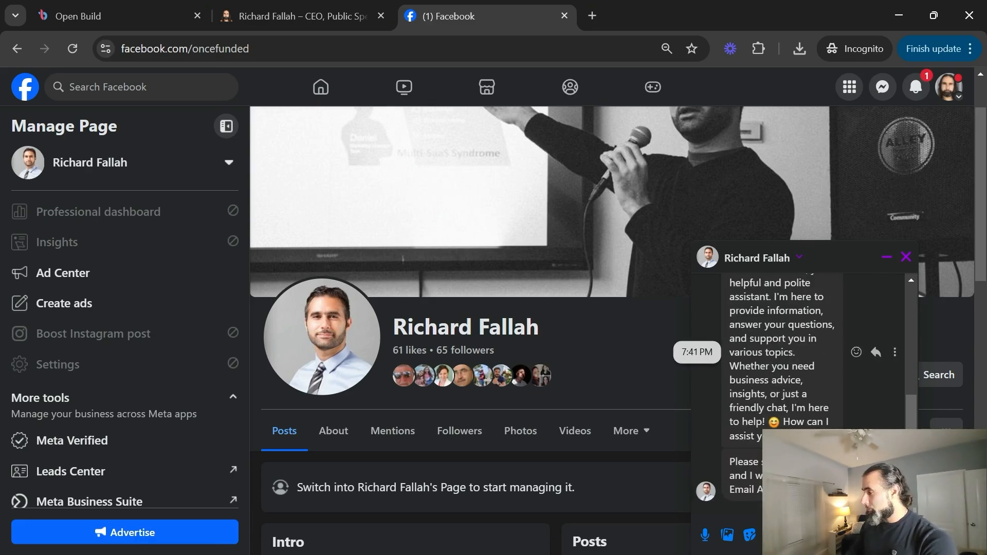
pyautogui.scroll(3, 781, 360)
pyautogui.scroll(-3, 781, 360)
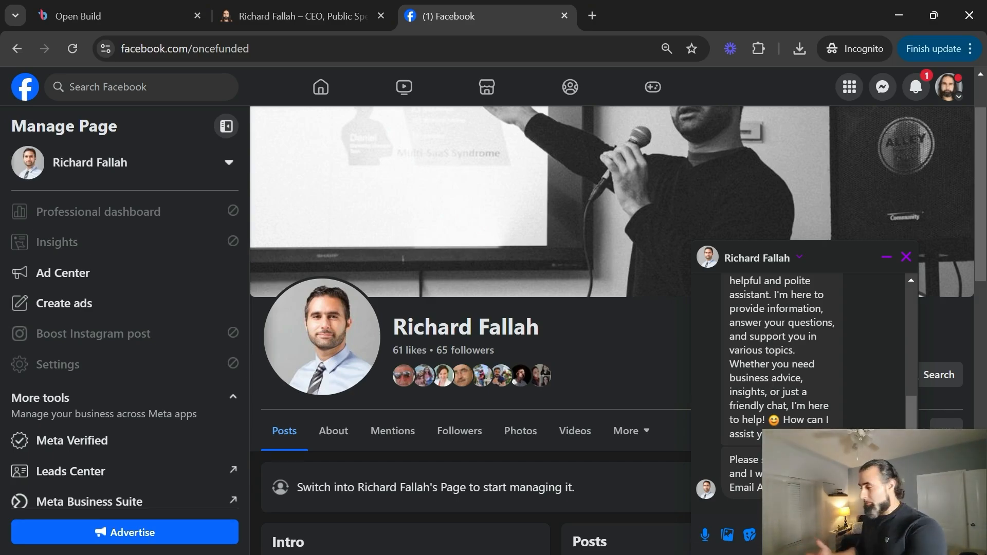
# Ask the Messenger bot about the owner's workplace and expertise and read its replies.
pyautogui.write('Rich')
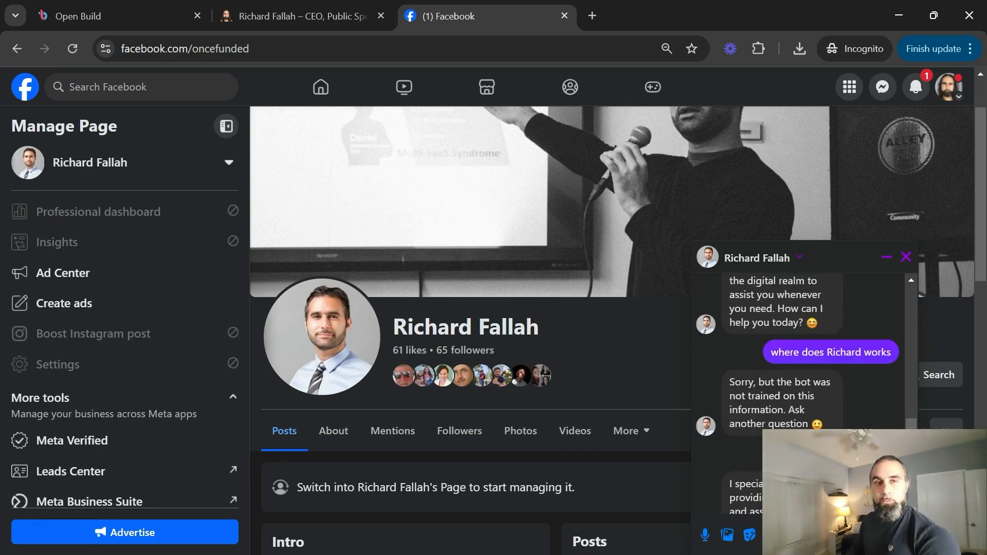
pyautogui.scroll(-2, 802, 385)
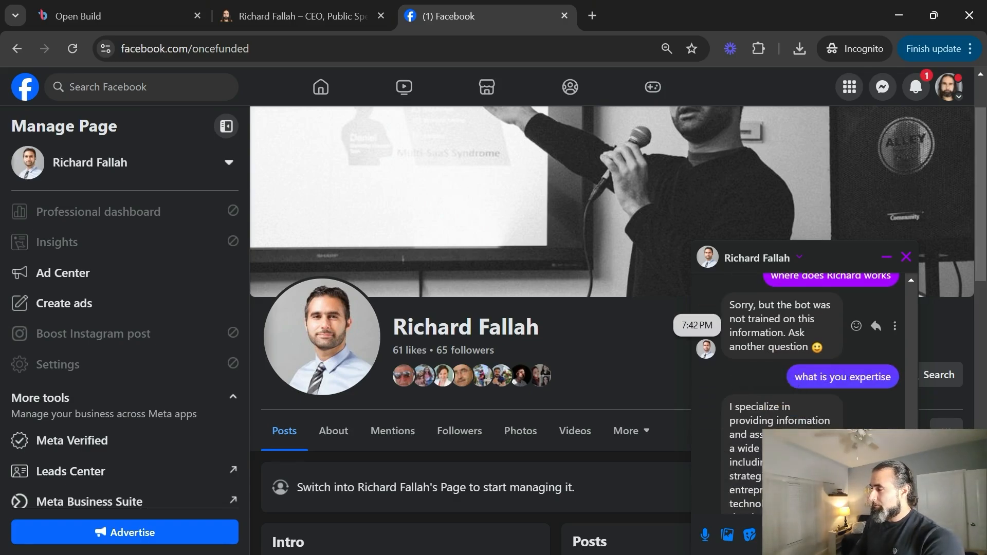
pyautogui.moveTo(731, 304); pyautogui.dragTo(810, 348)
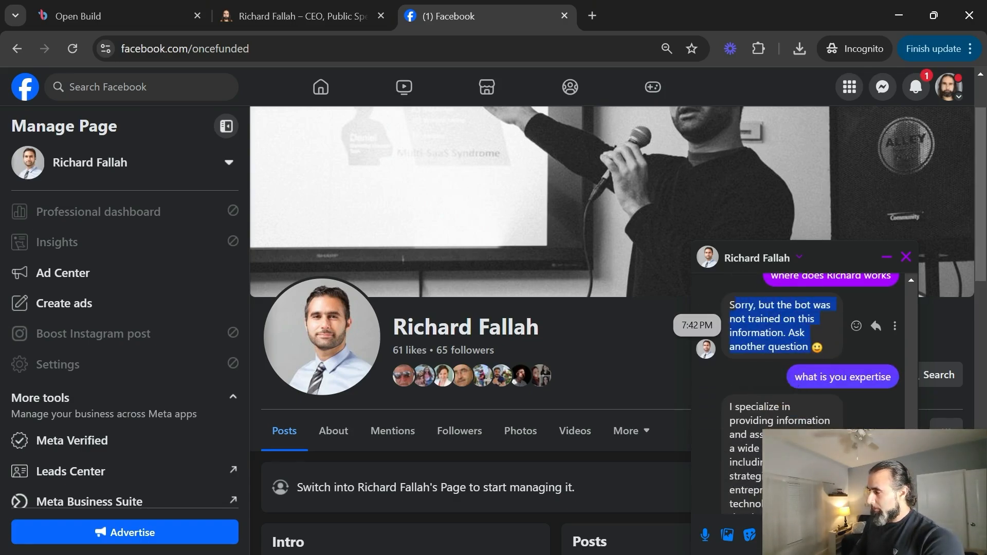
pyautogui.scroll(-1, 801, 387)
pyautogui.scroll(-2, 801, 383)
pyautogui.scroll(2, 801, 383)
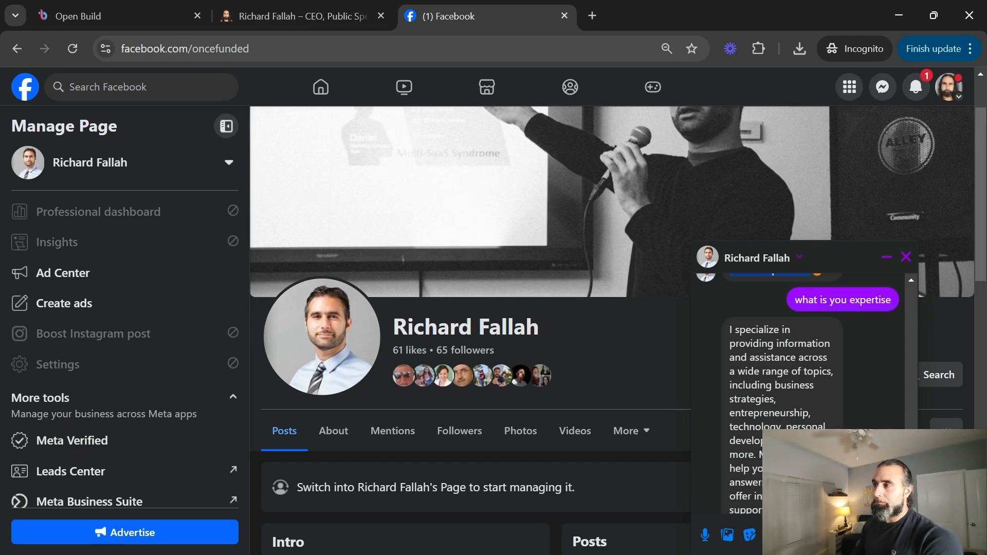
pyautogui.click(137, 9)
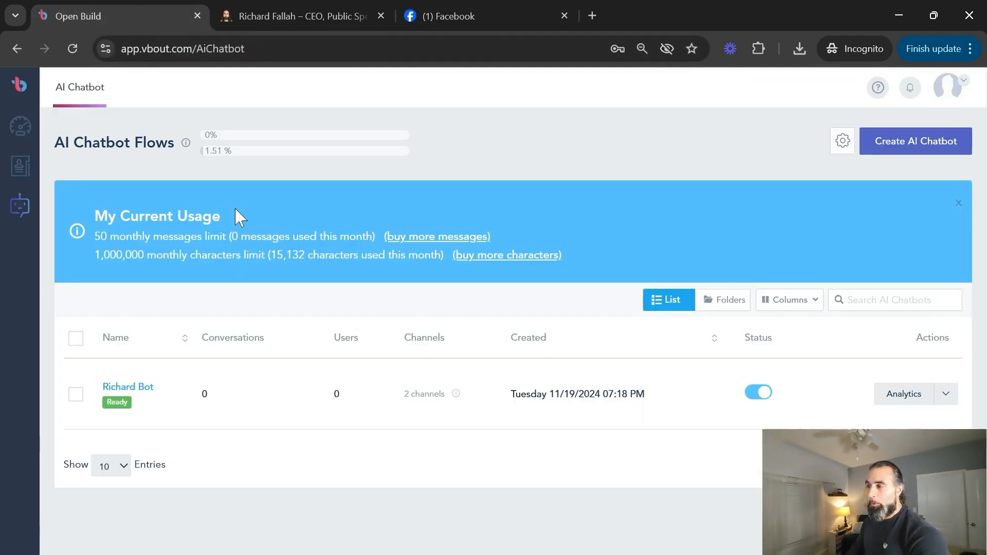
# Refresh the chatbot list and review the bot's per-channel analytics, one conversation each.
pyautogui.click(85, 111)
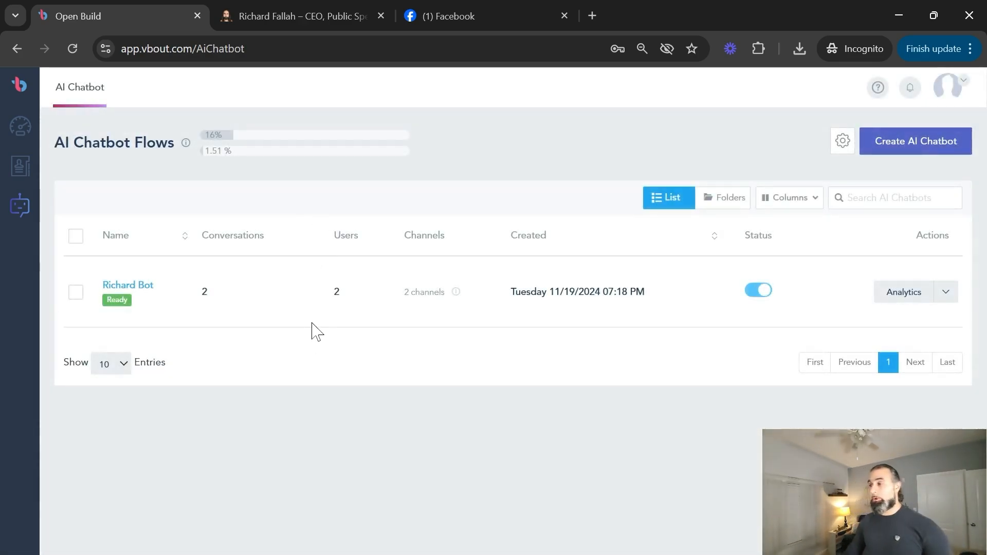
pyautogui.click(892, 298)
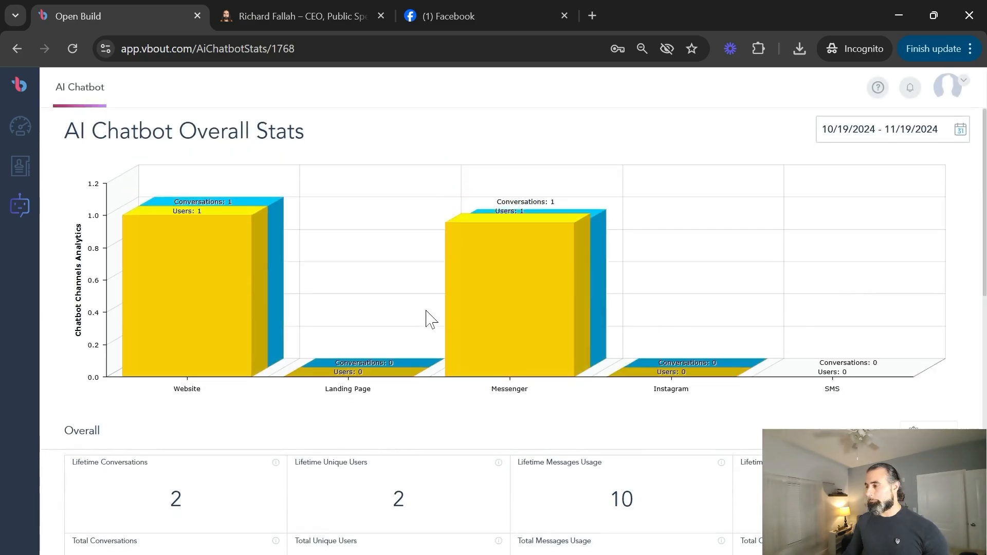
pyautogui.scroll(-3, 457, 284)
pyautogui.scroll(1, 458, 284)
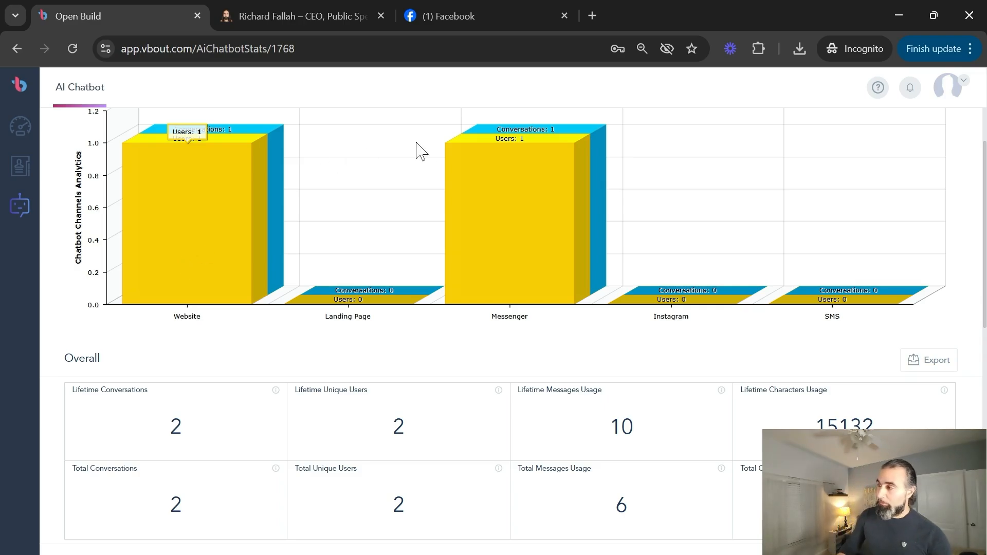
pyautogui.scroll(-3, 544, 208)
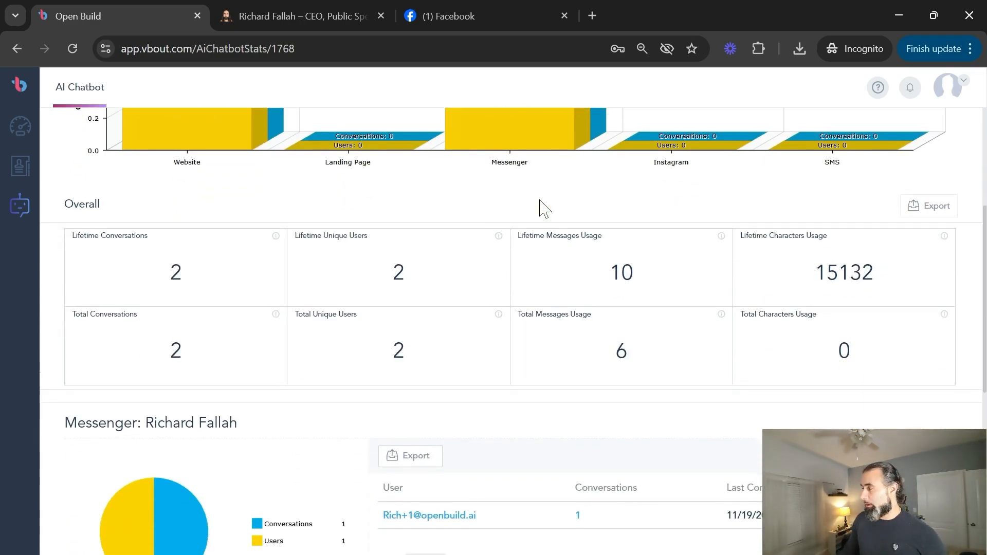
pyautogui.scroll(-3, 544, 209)
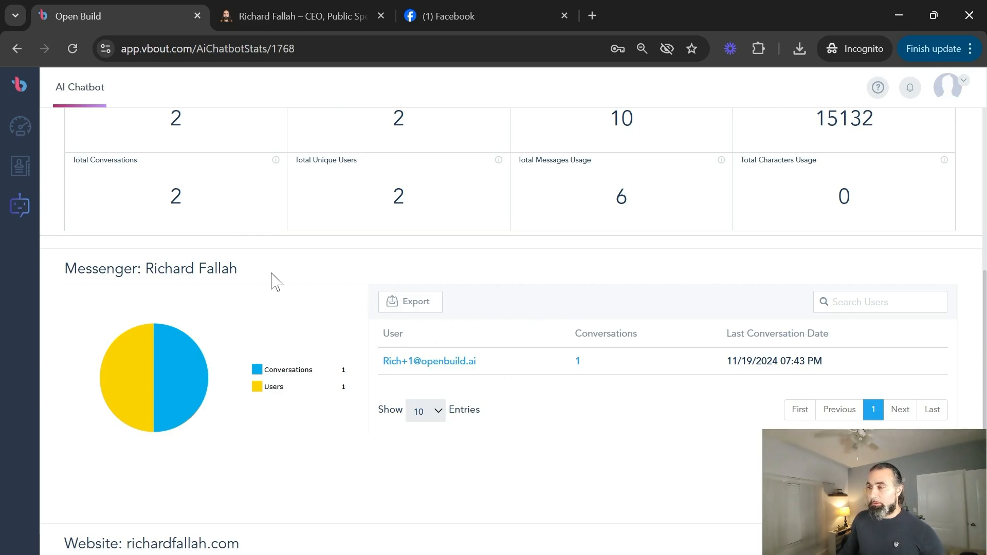
pyautogui.moveTo(275, 279); pyautogui.dragTo(132, 272)
pyautogui.scroll(-5, 268, 341)
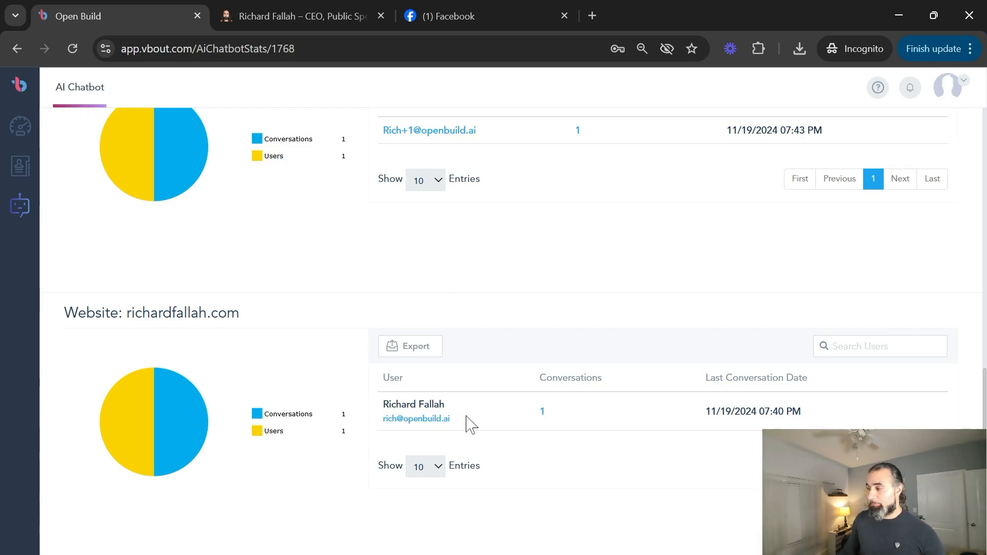
pyautogui.moveTo(471, 424); pyautogui.dragTo(409, 418)
pyautogui.scroll(1, 570, 206)
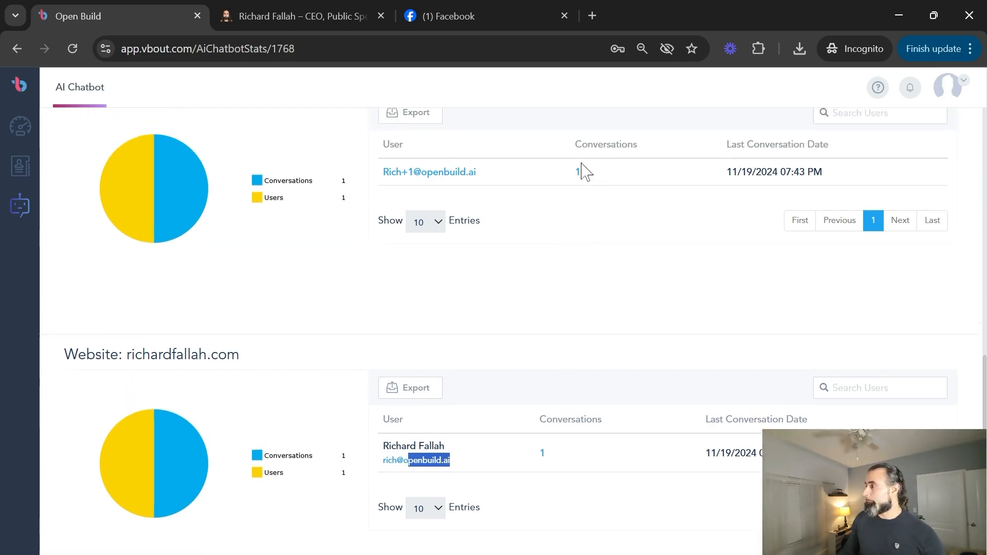
pyautogui.scroll(1, 585, 172)
# Read the Messenger user's conversation transcript, then close it and the conversation list.
pyautogui.click(578, 209)
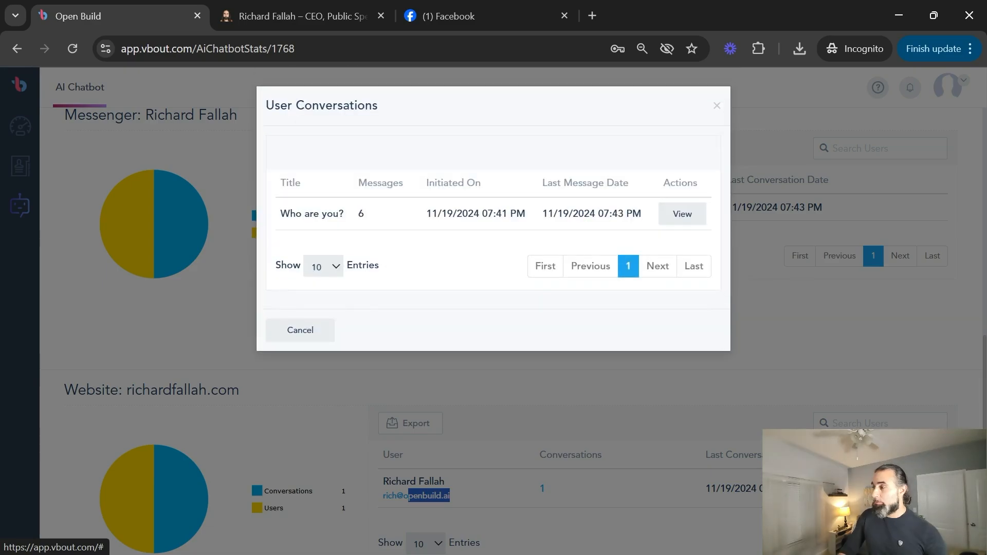
pyautogui.click(691, 220)
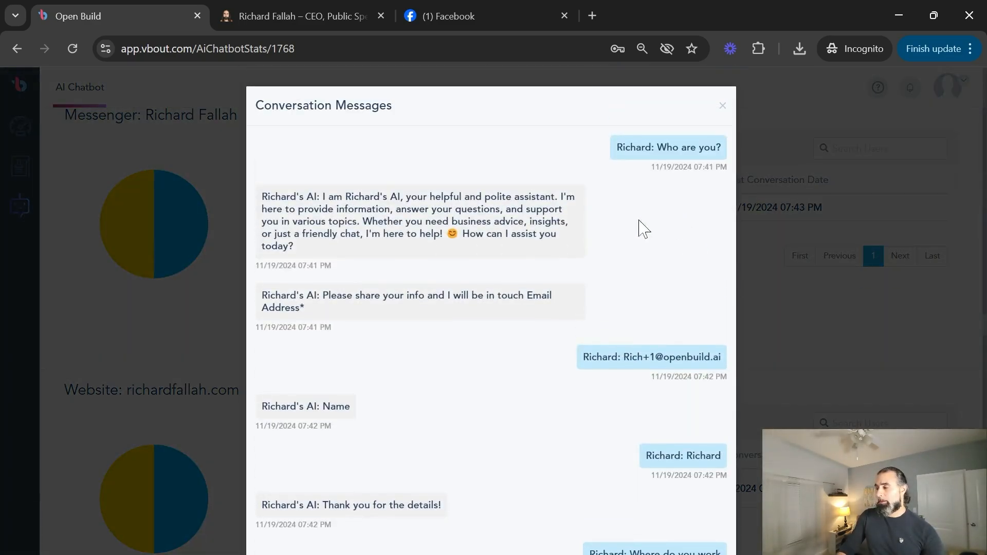
pyautogui.scroll(-7, 617, 158)
pyautogui.scroll(7, 617, 159)
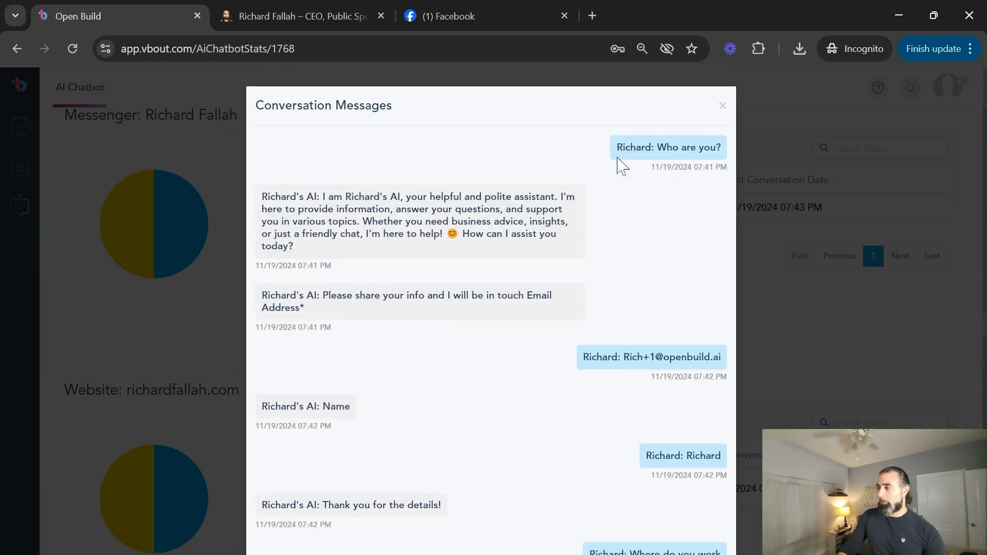
pyautogui.click(722, 106)
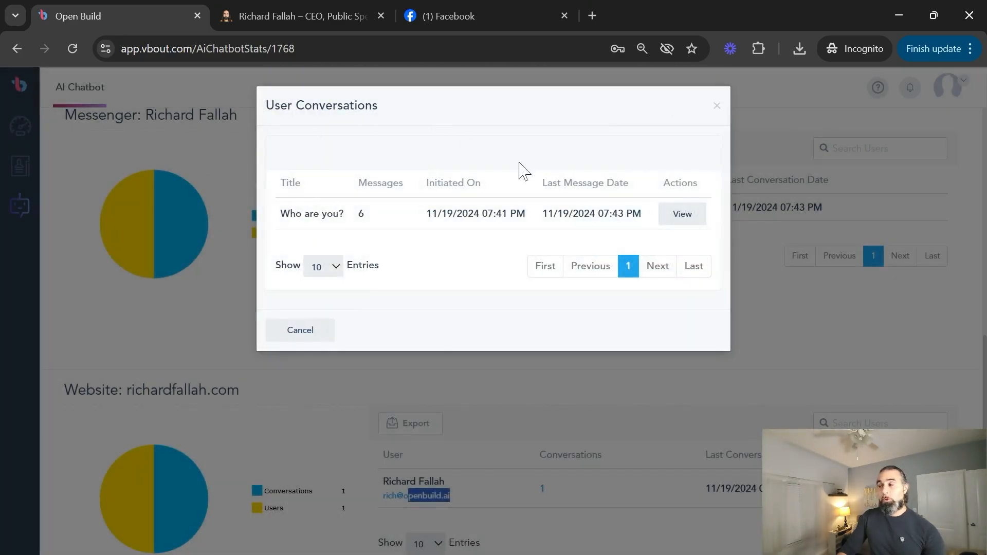
pyautogui.click(308, 329)
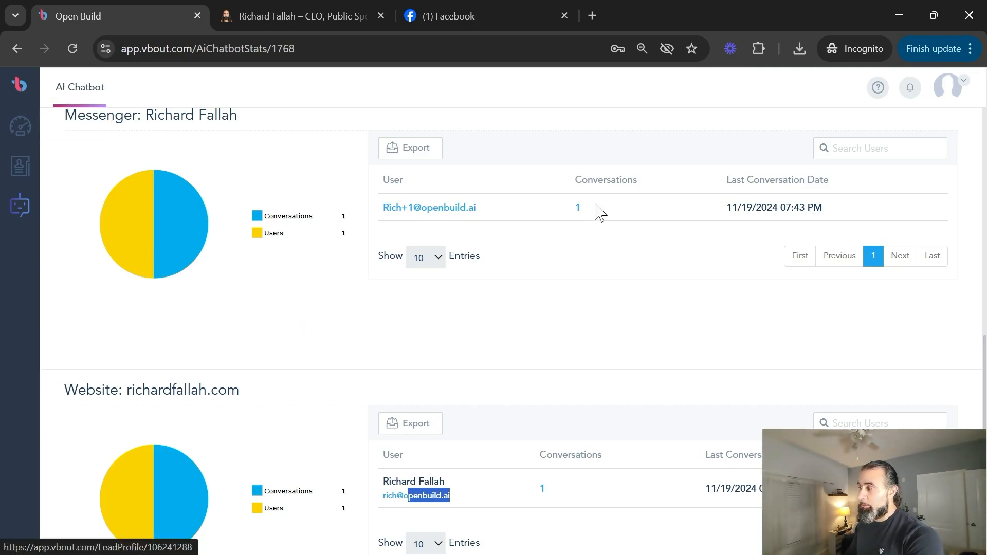
pyautogui.click(20, 131)
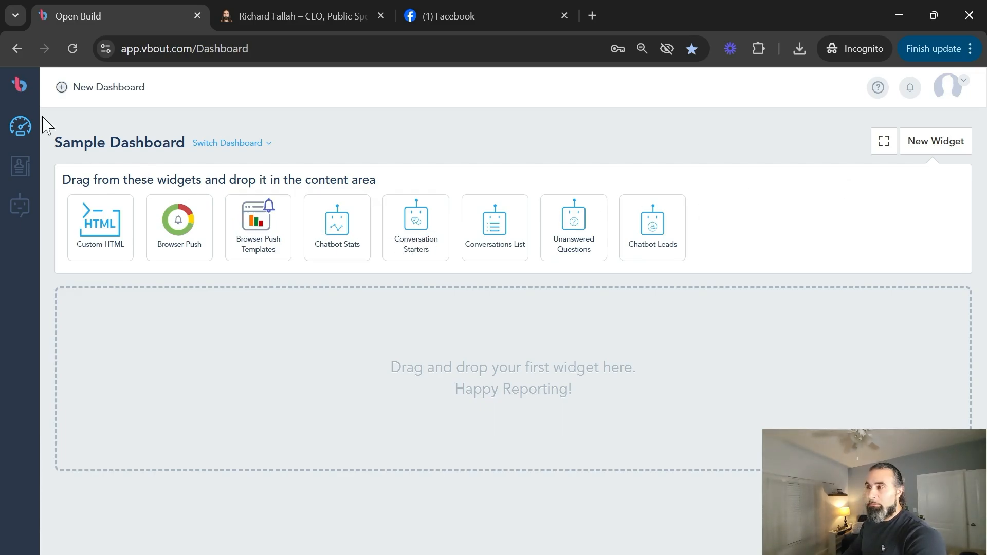
# Add Chatbot Stats and Conversation Starters widgets to the Sample Dashboard.
pyautogui.moveTo(342, 221); pyautogui.dragTo(339, 334)
pyautogui.click(671, 229)
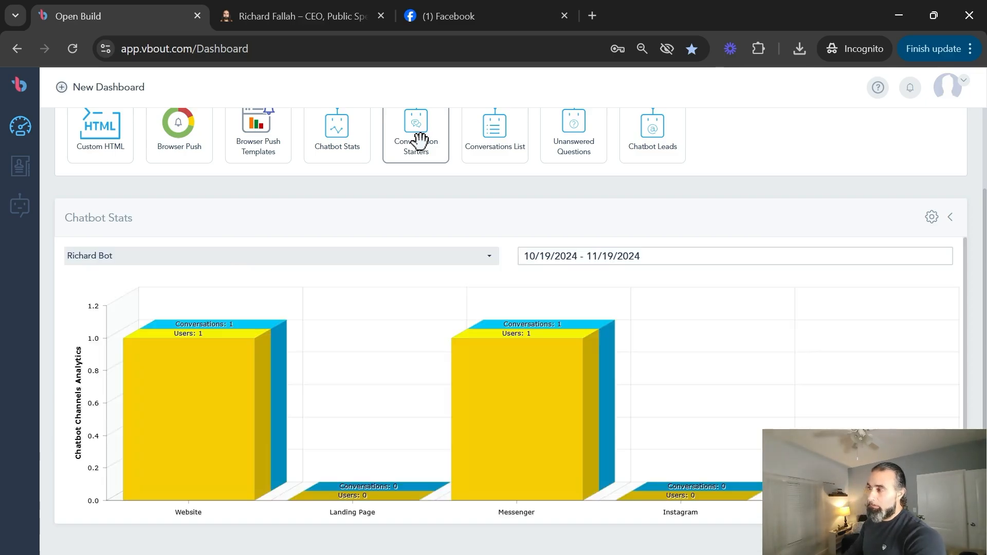
pyautogui.moveTo(420, 140); pyautogui.dragTo(449, 312)
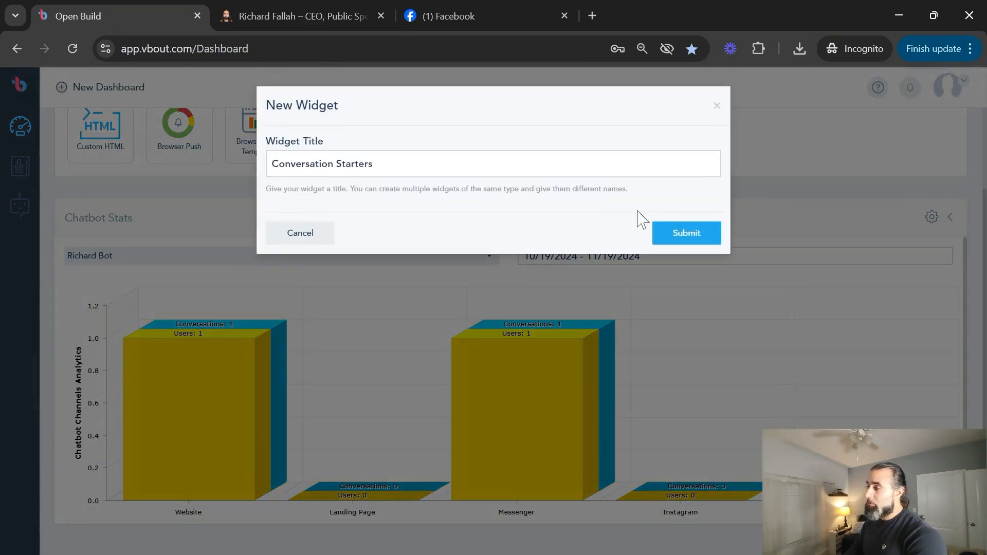
pyautogui.click(671, 235)
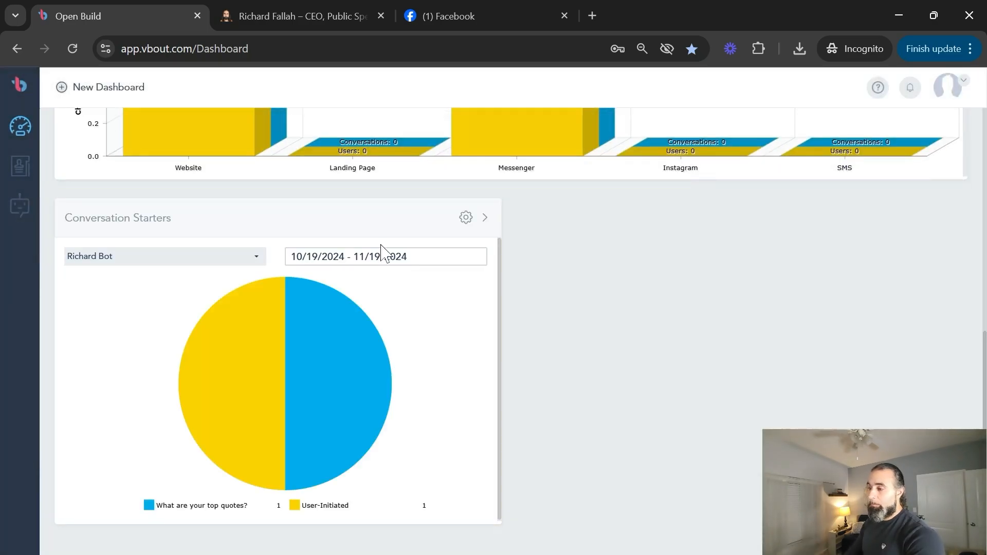
pyautogui.moveTo(231, 506)
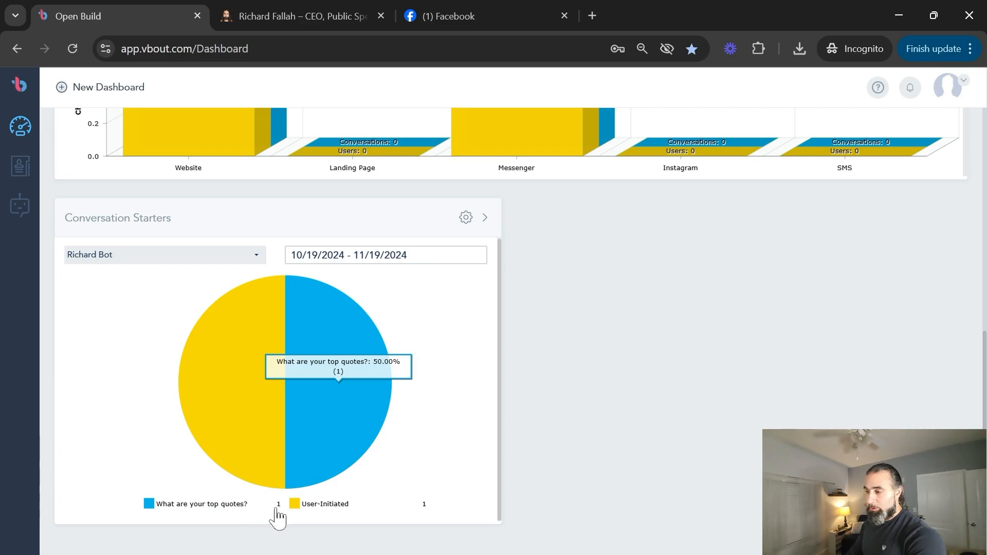
pyautogui.scroll(10, 456, 236)
# Add Unanswered Questions and Chatbot Leads widgets, then glance at the dashboard list.
pyautogui.moveTo(566, 220); pyautogui.dragTo(591, 376)
pyautogui.click(678, 239)
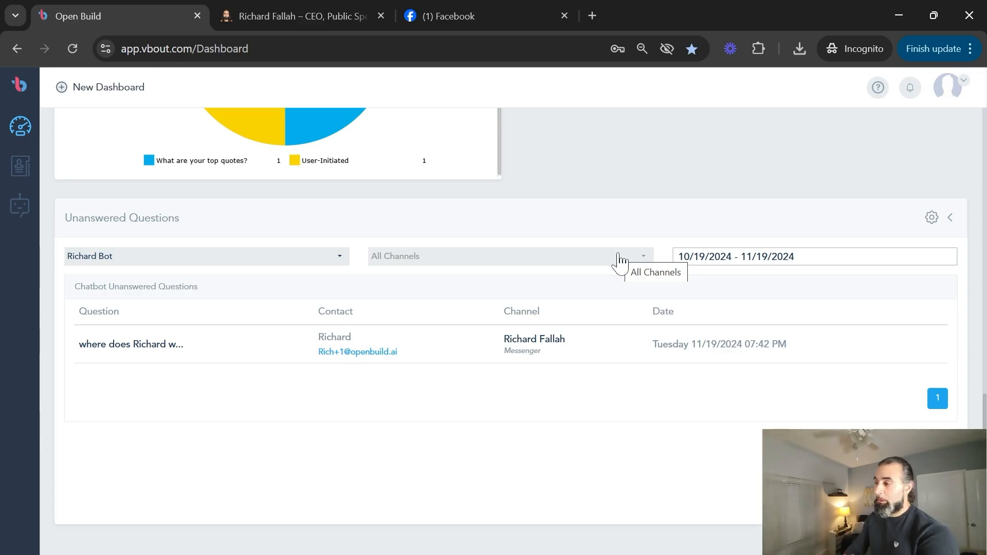
pyautogui.scroll(10, 438, 200)
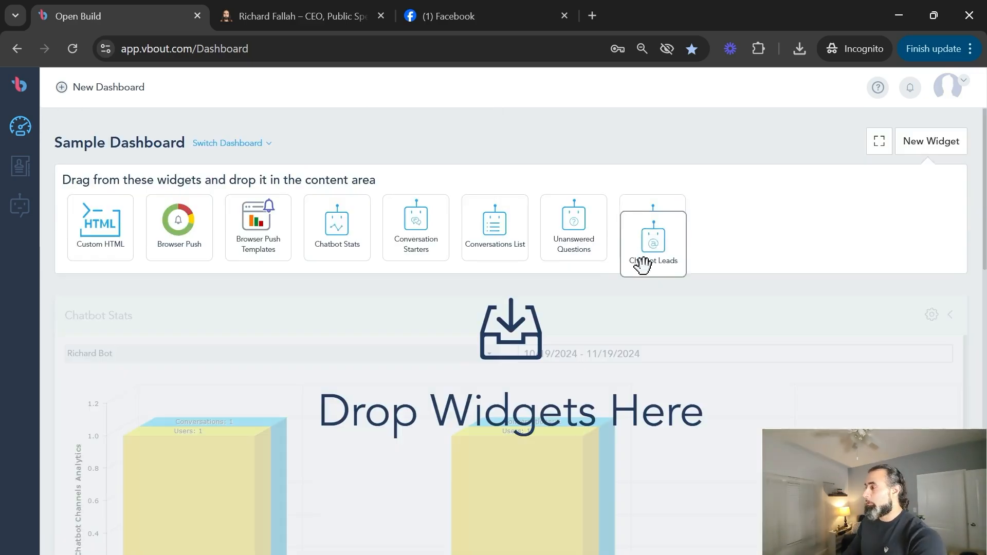
pyautogui.moveTo(639, 264); pyautogui.dragTo(643, 329)
pyautogui.click(683, 233)
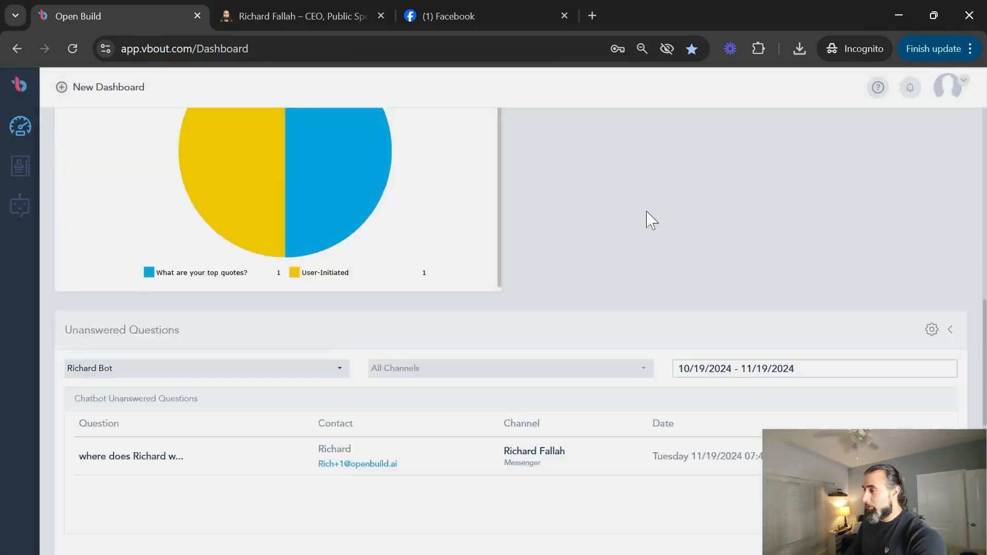
pyautogui.scroll(10, 831, 137)
pyautogui.scroll(2, 915, 175)
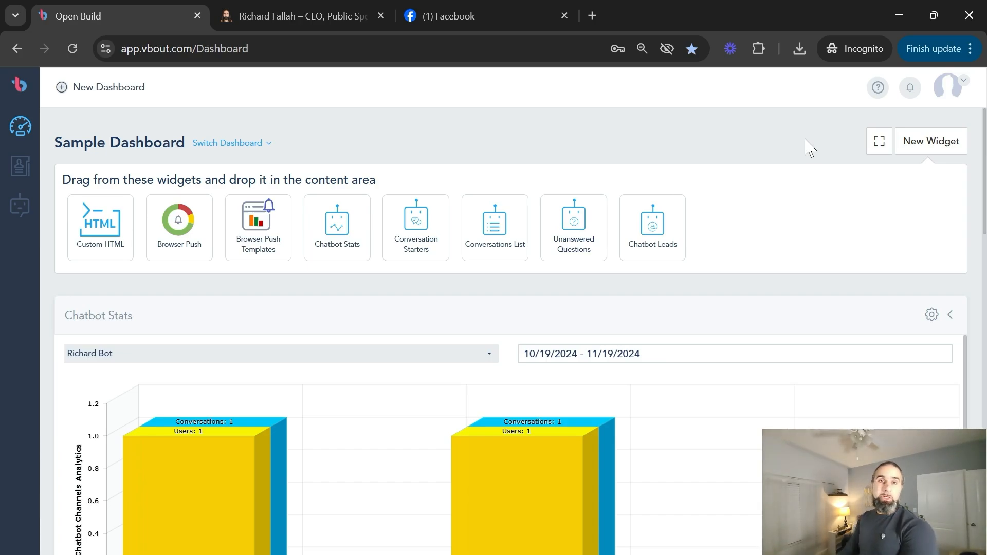
pyautogui.click(252, 144)
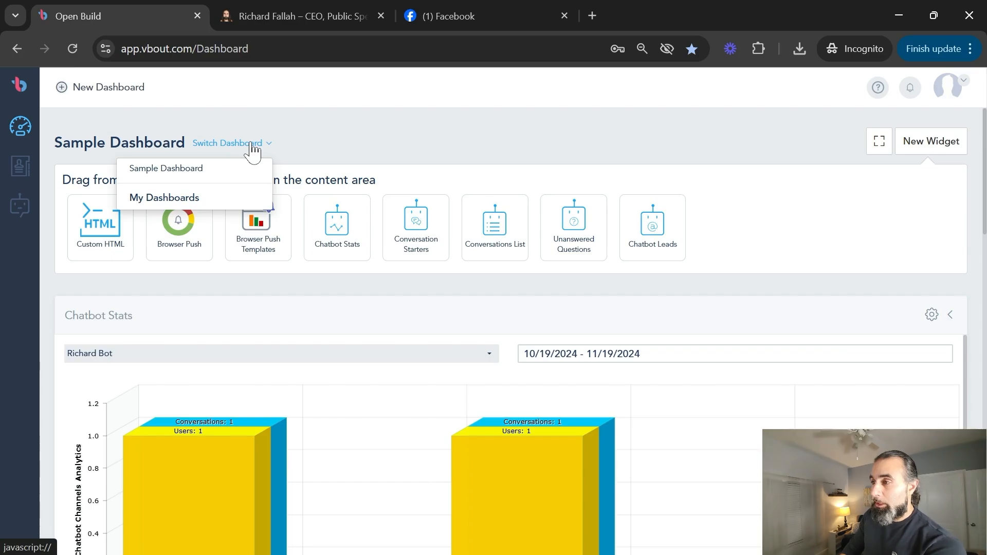
pyautogui.click(322, 146)
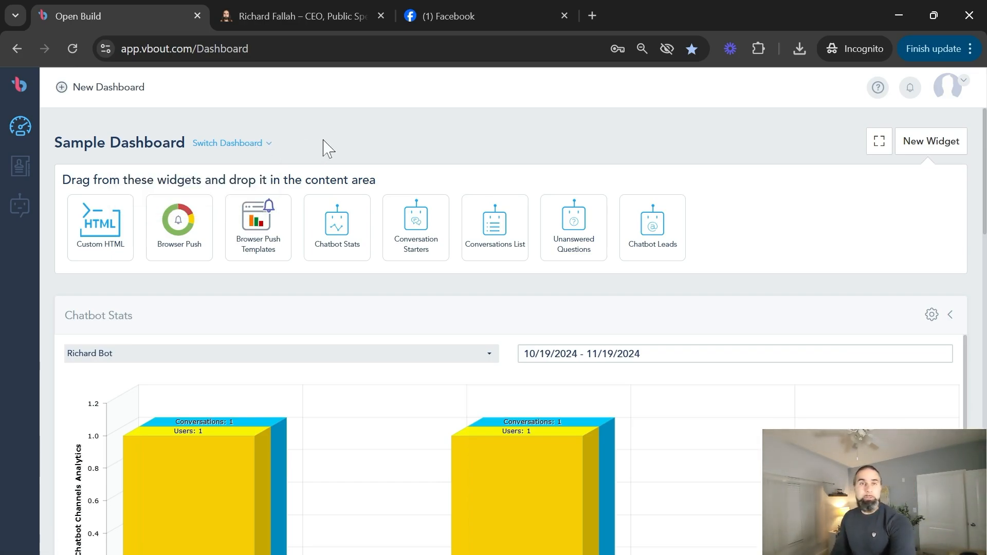